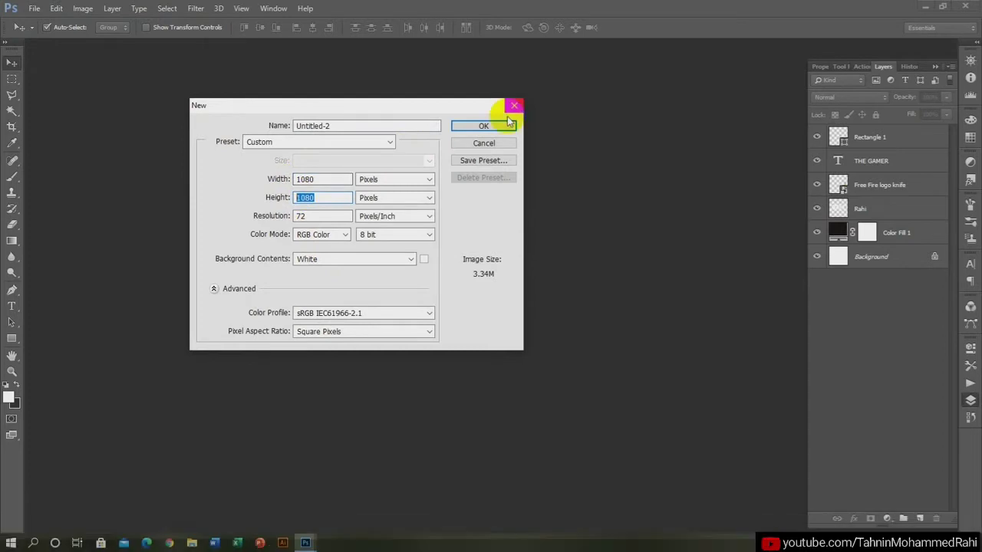
Create a 1080 × 1080 pixel RGB document at 72 pixels/inch with a white background and dock its window.
{"action": "left_click", "coordinate": [502, 127]}
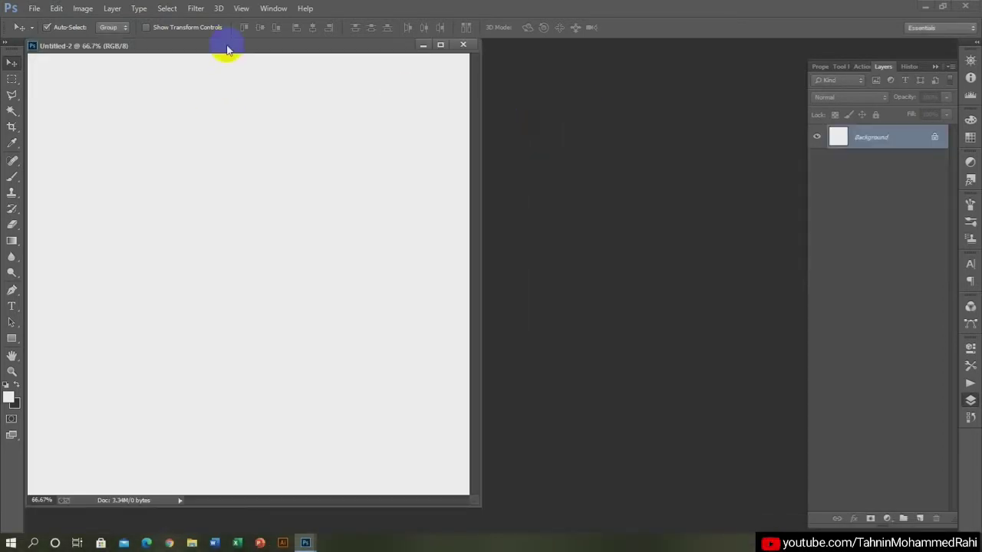
{"action": "left_click_drag", "start_coordinate": [223, 44], "coordinate": [314, 49]}
{"action": "left_click", "coordinate": [243, 156]}
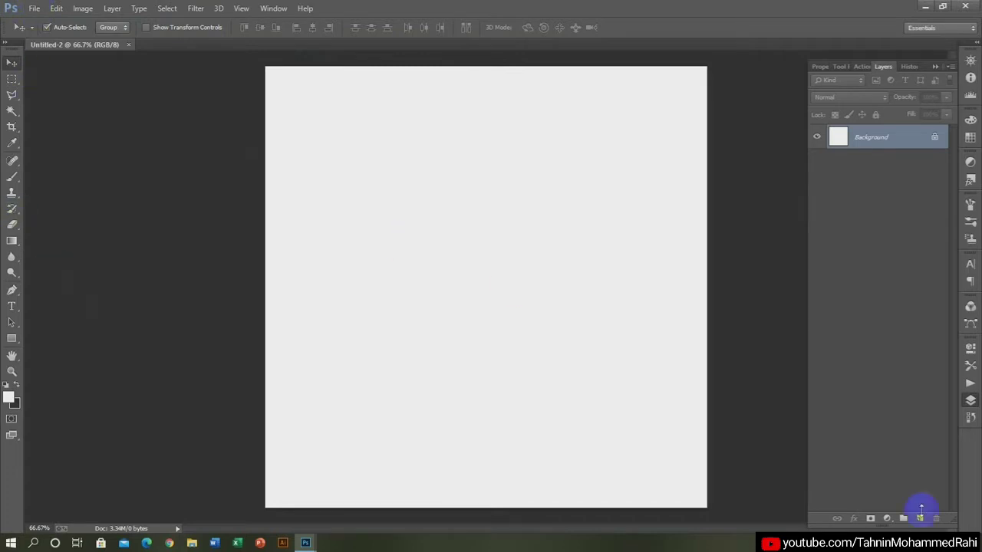
Add a near-black Solid Color fill layer above the background.
{"action": "left_click", "coordinate": [888, 520]}
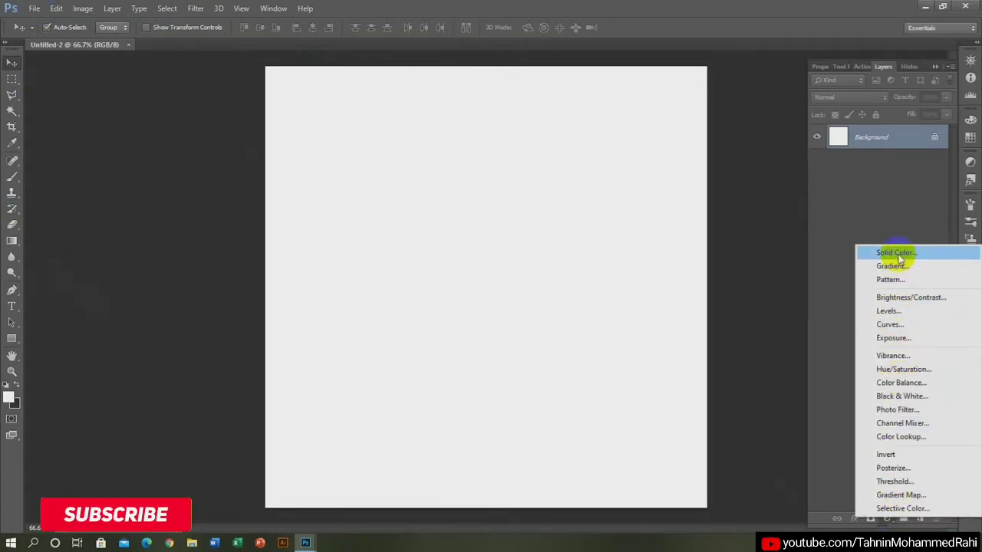
{"action": "left_click", "coordinate": [896, 252]}
{"action": "left_click_drag", "start_coordinate": [596, 154], "coordinate": [640, 217]}
{"action": "left_click", "coordinate": [802, 62]}
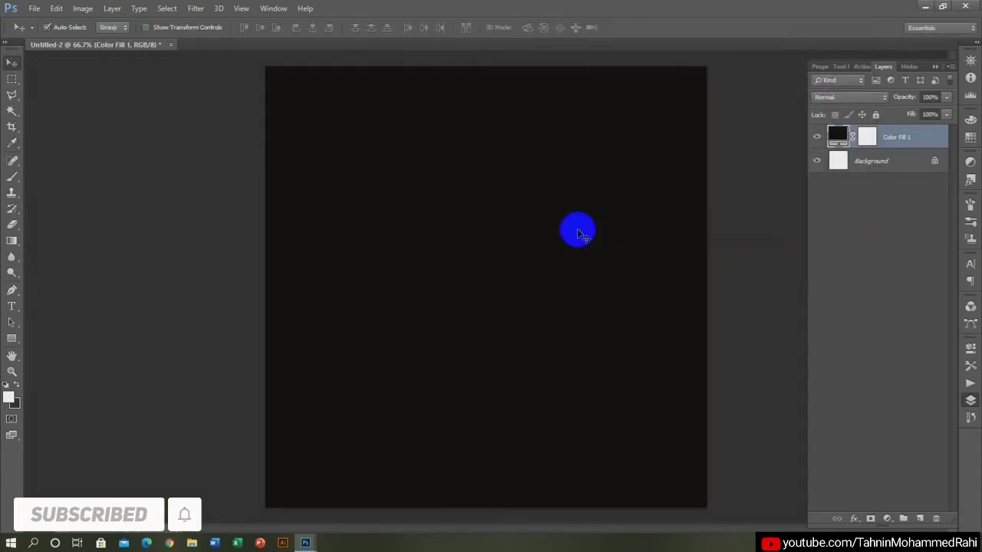
Add the white text "RAH" in the Urban Jungle font at 72 pt near the canvas's upper-left corner.
{"action": "left_click", "coordinate": [11, 307]}
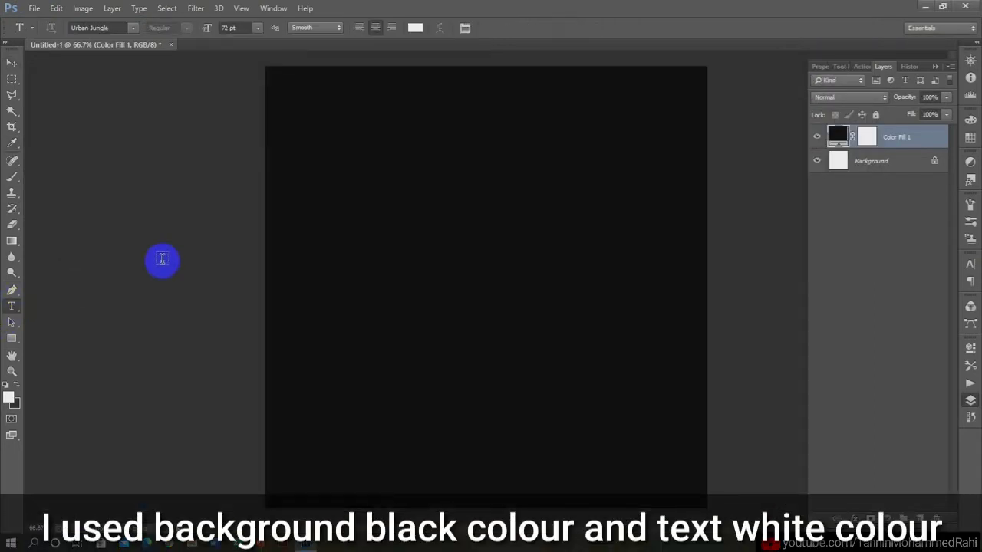
{"action": "left_click", "coordinate": [298, 179]}
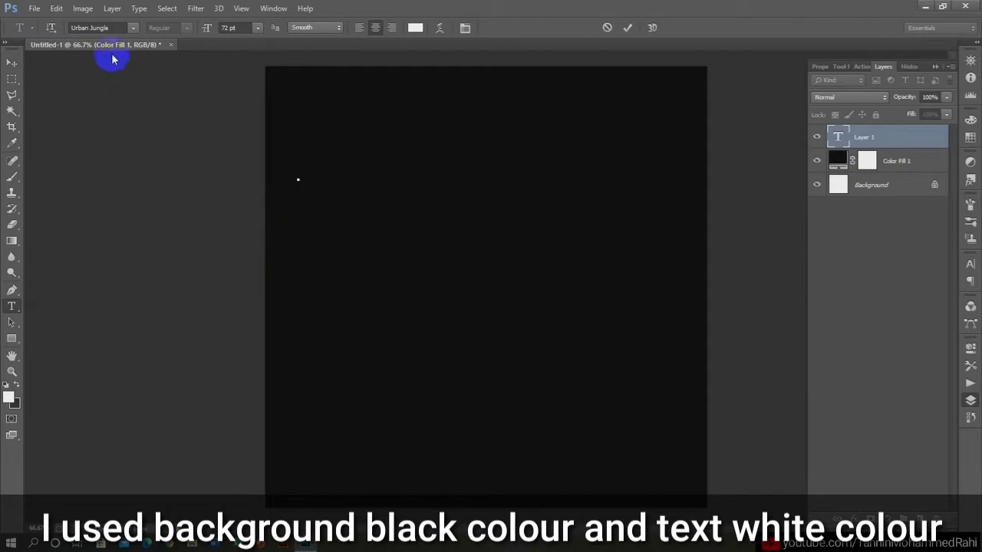
{"action": "left_click", "coordinate": [133, 28]}
{"action": "scroll", "coordinate": [178, 86], "scroll_direction": "down", "scroll_amount": 2}
{"action": "scroll", "coordinate": [179, 76], "scroll_direction": "up", "scroll_amount": 5}
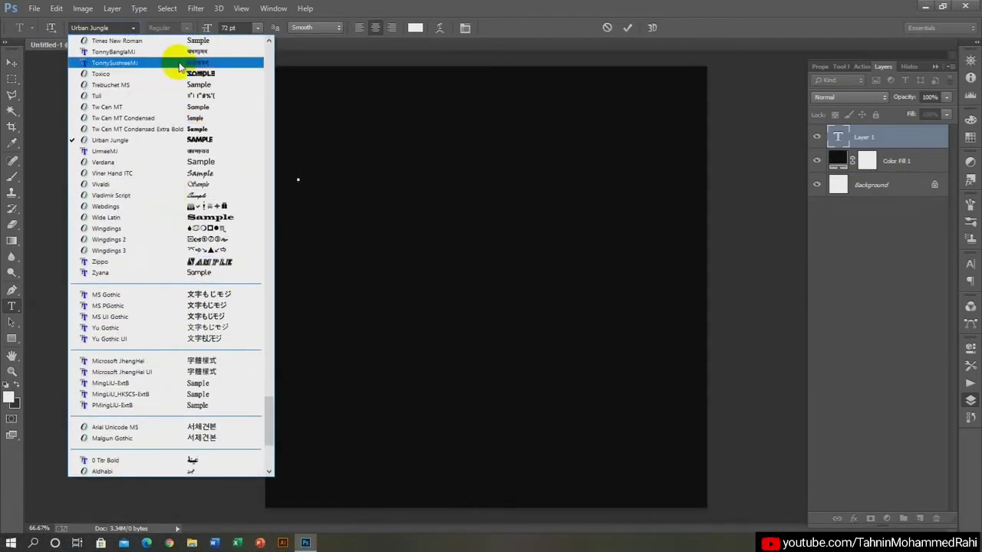
{"action": "left_click", "coordinate": [193, 140]}
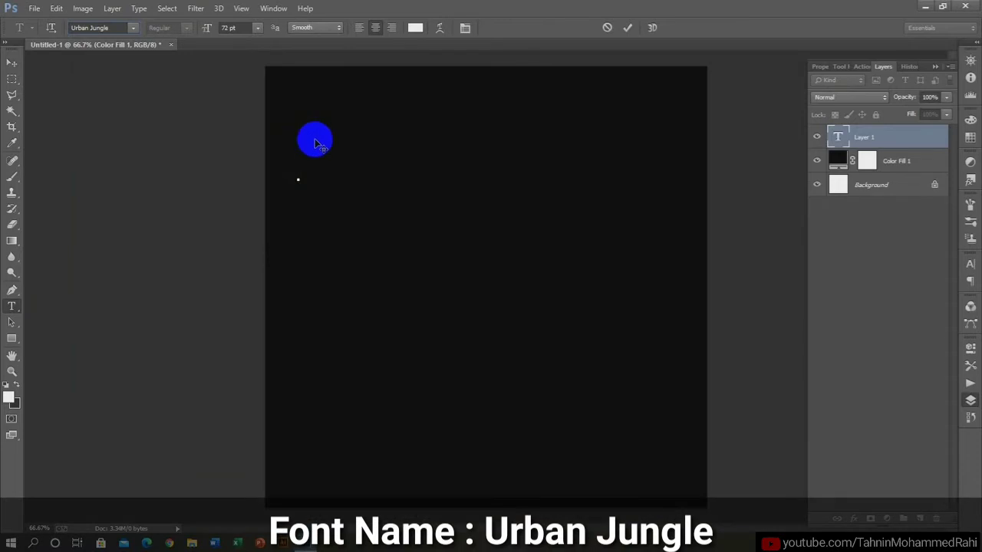
{"action": "type", "text": "RA"}
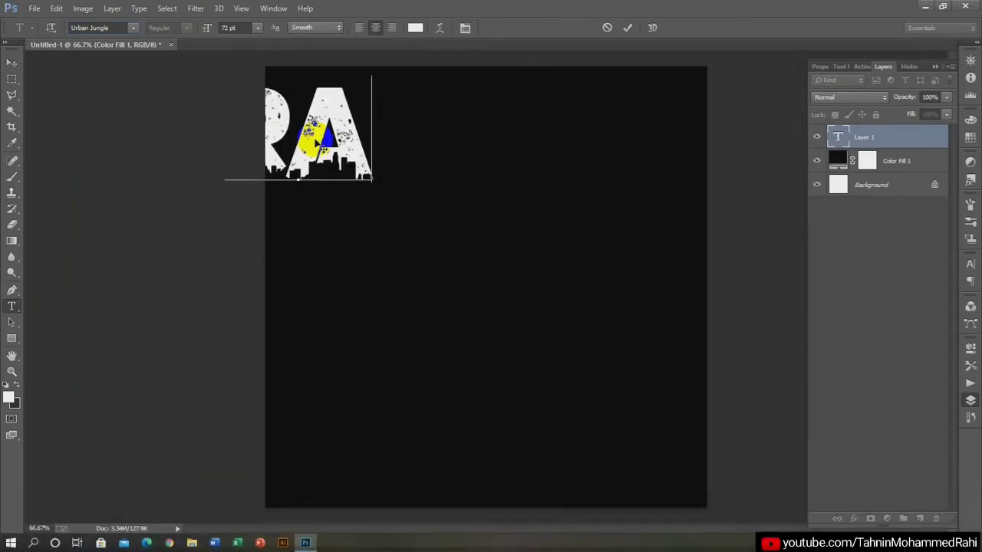
{"action": "type", "text": "H"}
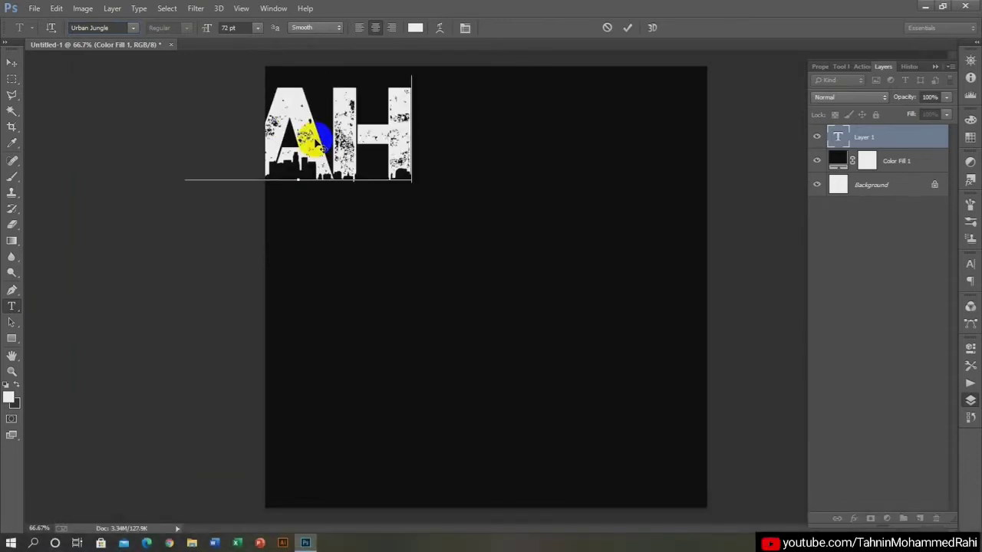
Move the RAH text toward the middle of the canvas and scale it proportionally to about 138%.
{"action": "left_click", "coordinate": [12, 65]}
{"action": "left_click_drag", "start_coordinate": [350, 129], "coordinate": [506, 243]}
{"action": "key", "text": "ctrl+t"}
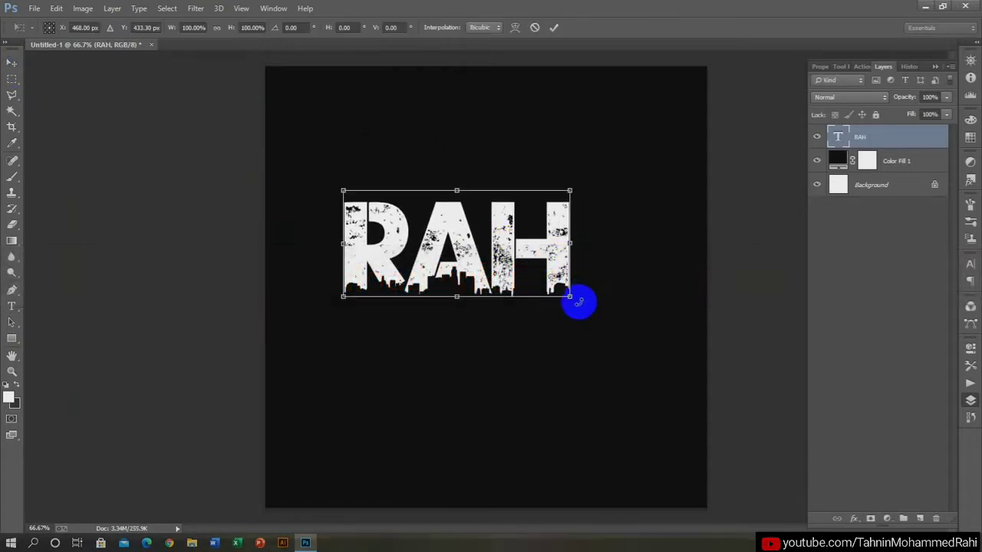
{"action": "left_click_drag", "start_coordinate": [569, 296], "coordinate": [652, 380]}
{"action": "left_click_drag", "start_coordinate": [588, 318], "coordinate": [543, 297]}
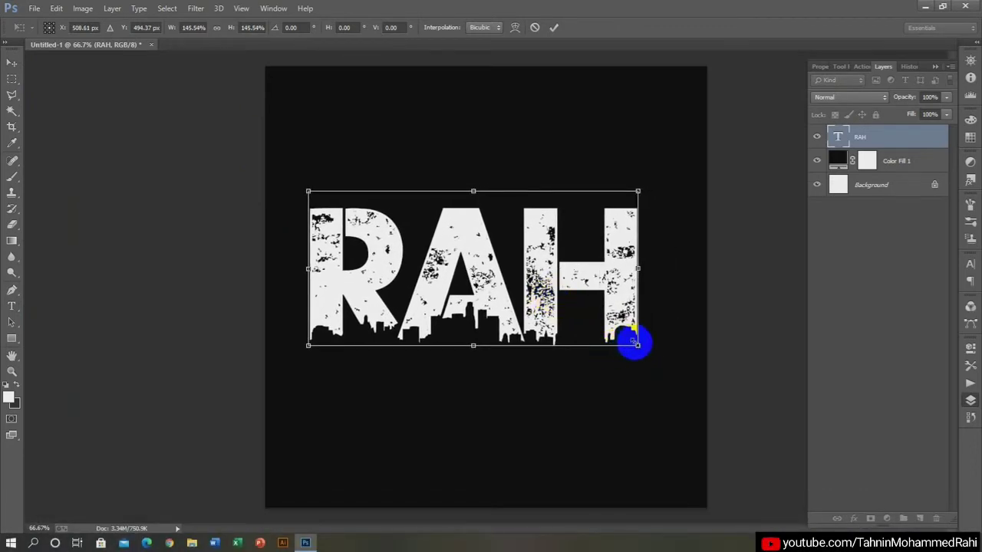
{"action": "left_click_drag", "start_coordinate": [637, 345], "coordinate": [621, 338]}
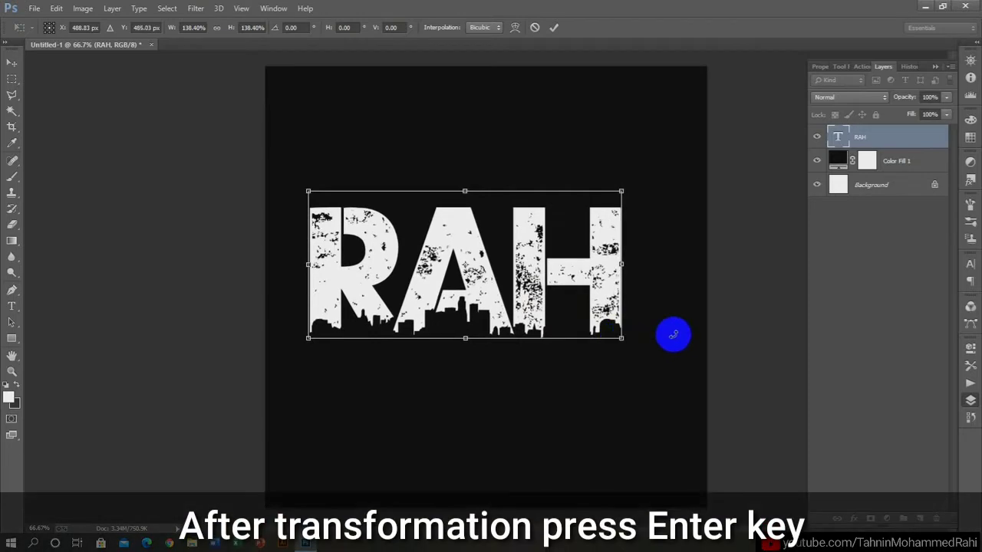
{"action": "key", "text": "Return"}
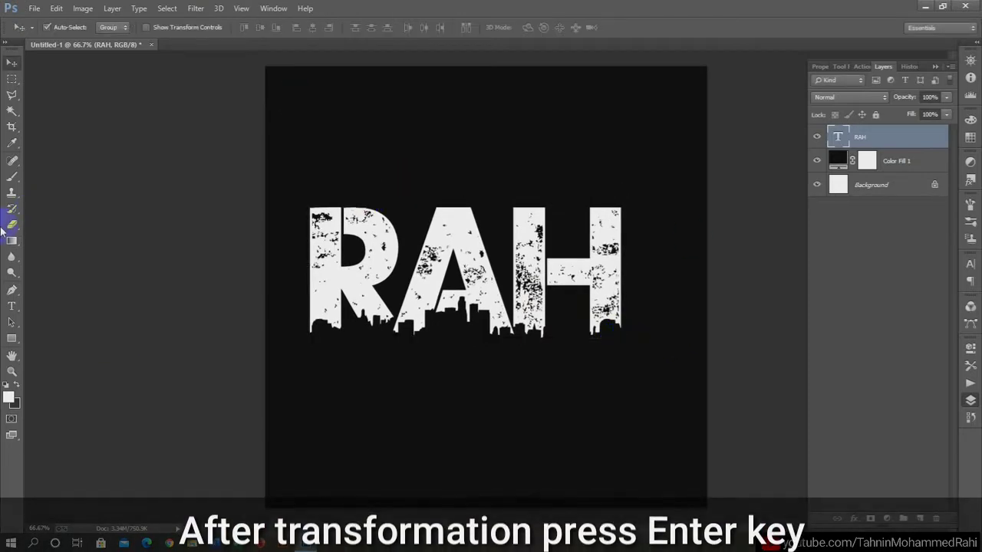
Rasterize the text layer and paint the vertical gap in the letter R white with a 10 px Hard Round brush.
{"action": "right_click", "coordinate": [910, 138]}
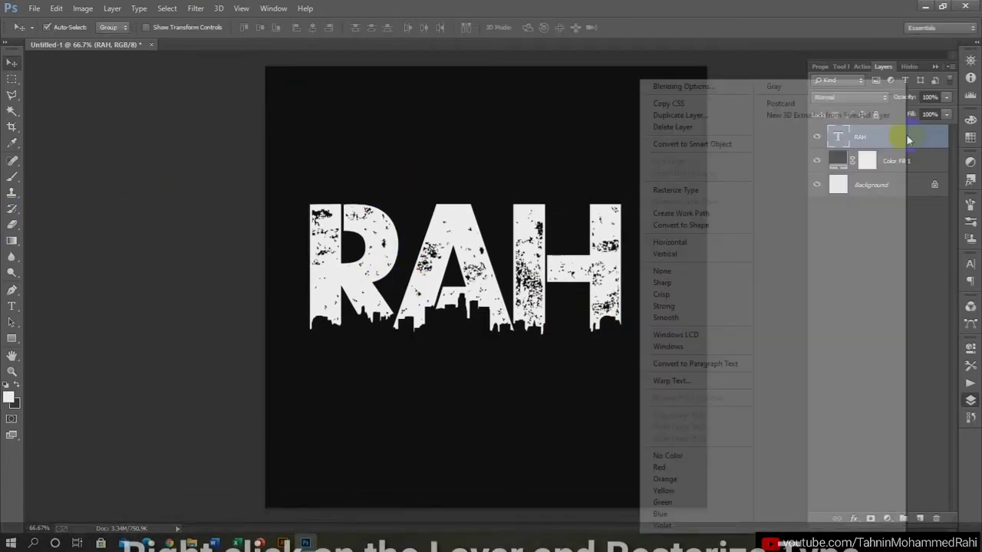
{"action": "left_click", "coordinate": [707, 190]}
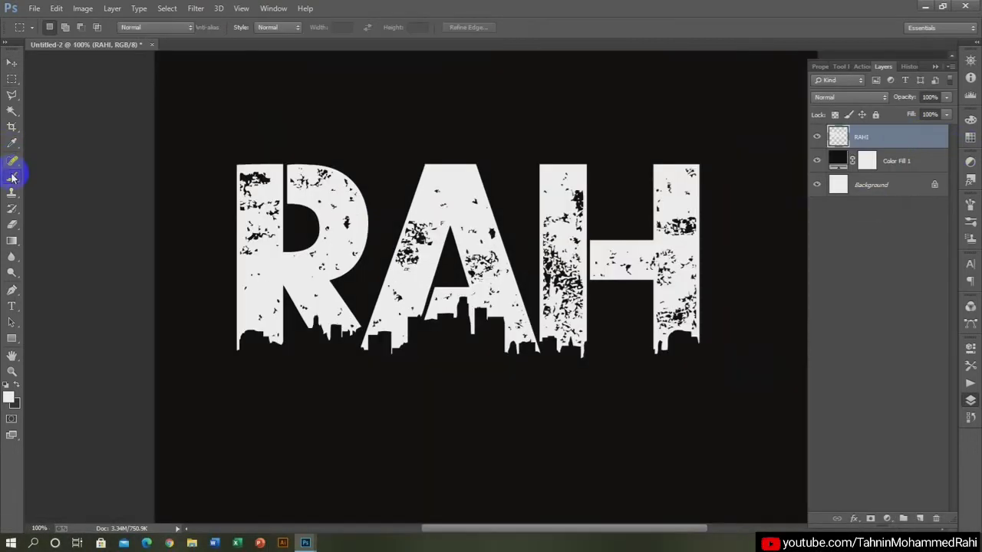
{"action": "left_click", "coordinate": [12, 177]}
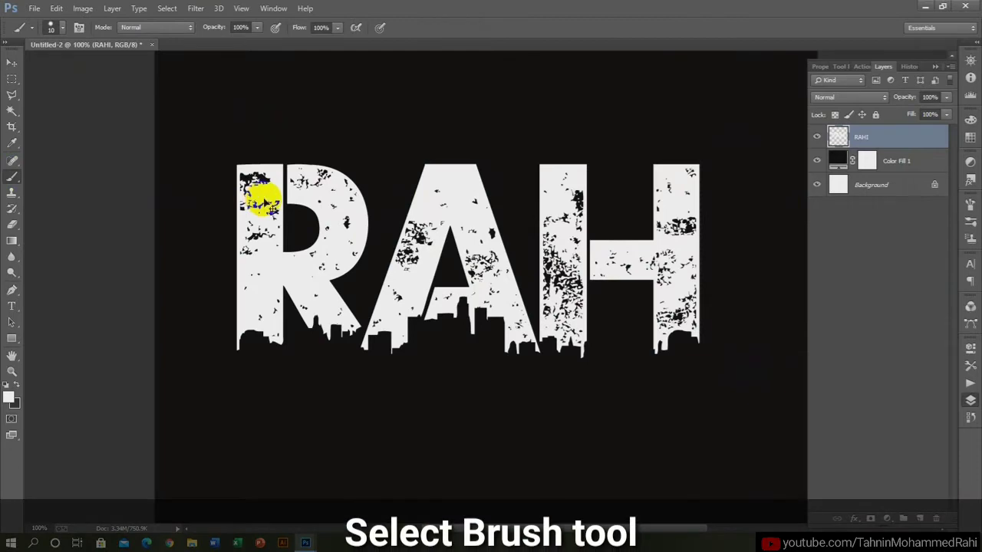
{"action": "key", "text": "ctrl+plus"}
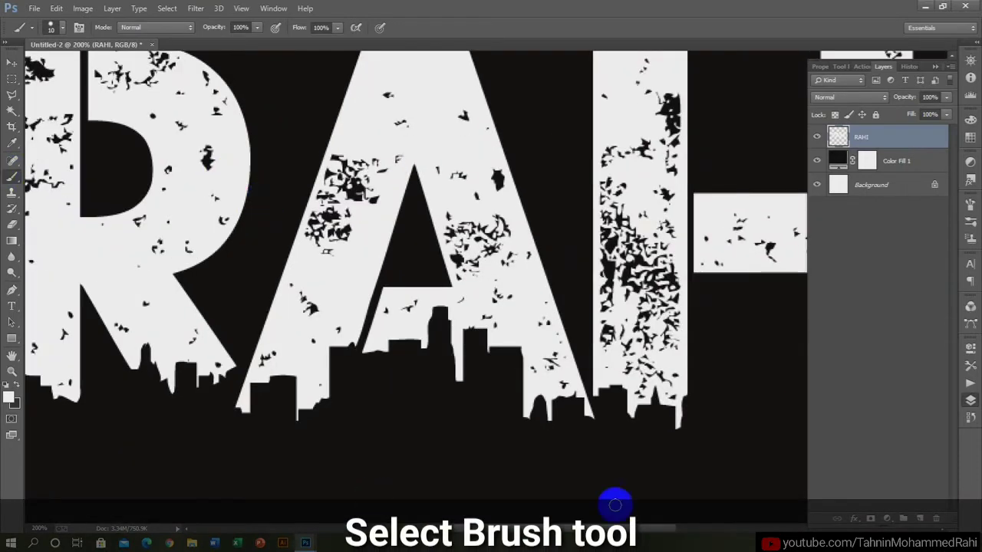
{"action": "left_click_drag", "start_coordinate": [620, 523], "coordinate": [540, 522]}
{"action": "scroll", "coordinate": [313, 438], "scroll_direction": "up", "scroll_amount": 3}
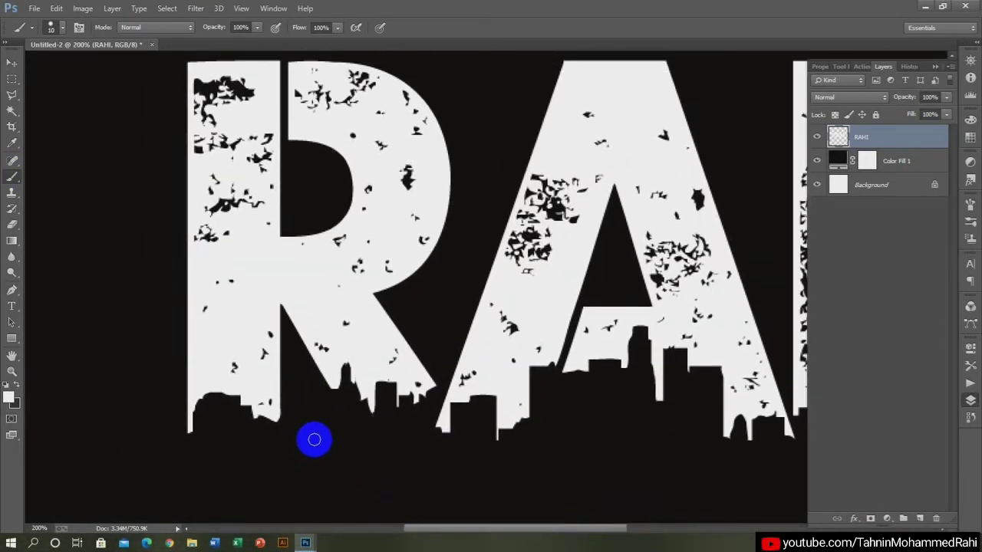
{"action": "left_click", "coordinate": [63, 27]}
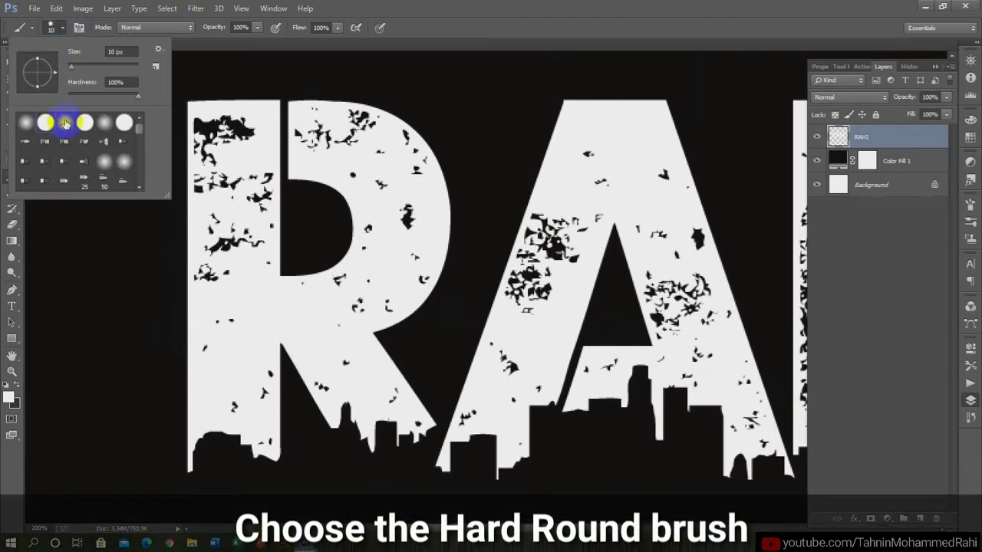
{"action": "left_click", "coordinate": [284, 122]}
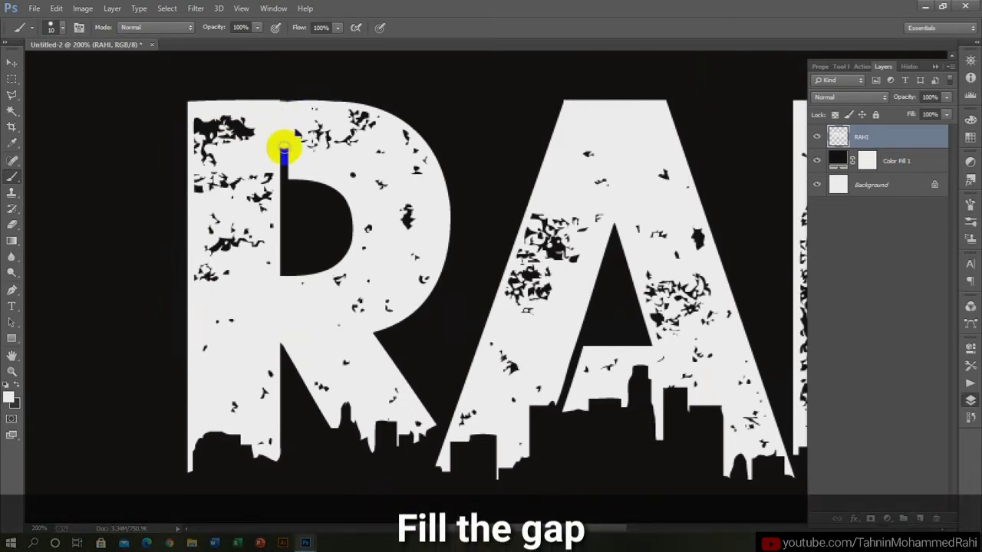
{"action": "left_click_drag", "start_coordinate": [283, 158], "coordinate": [283, 173]}
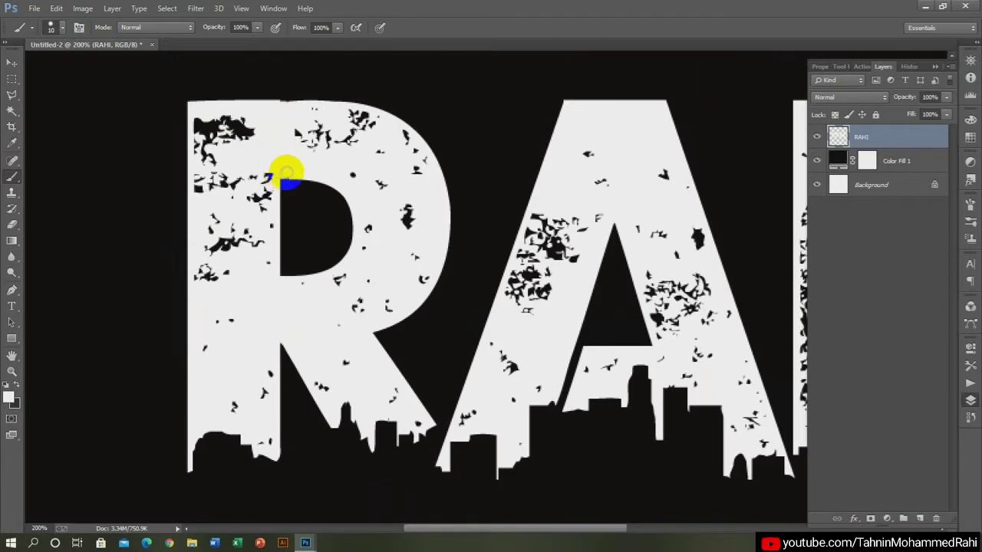
{"action": "left_click_drag", "start_coordinate": [287, 172], "coordinate": [286, 111]}
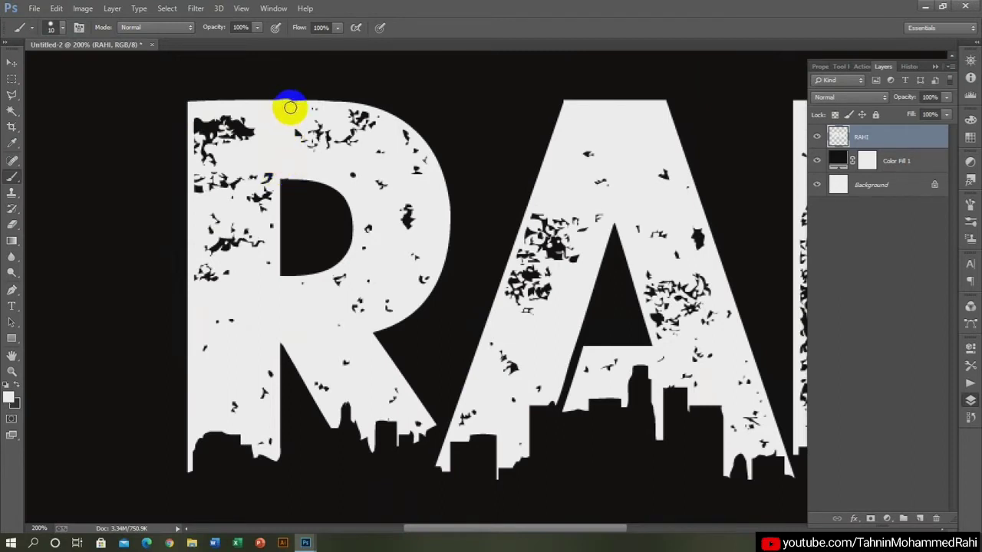
{"action": "left_click", "coordinate": [281, 438]}
Paint white over the diagonal gap in the letter A and the gap at the H's crossbar.
{"action": "left_click_drag", "start_coordinate": [555, 394], "coordinate": [575, 375]}
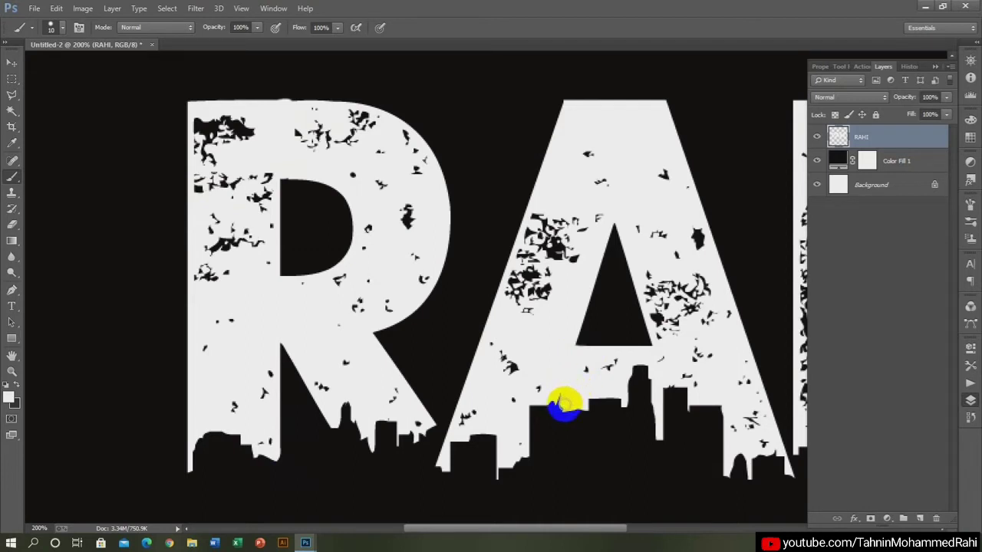
{"action": "left_click", "coordinate": [750, 443]}
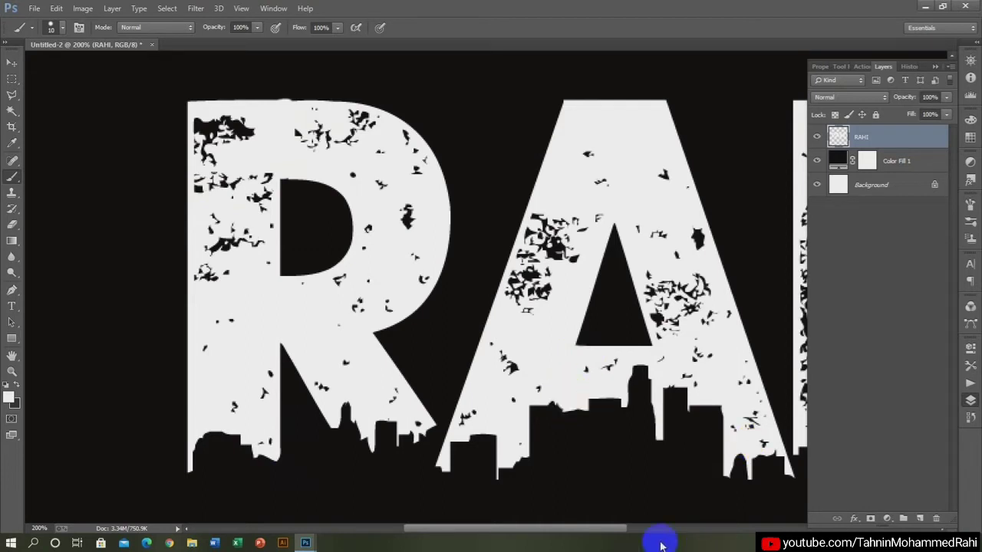
{"action": "left_click_drag", "start_coordinate": [623, 535], "coordinate": [704, 530]}
{"action": "left_click", "coordinate": [547, 265]}
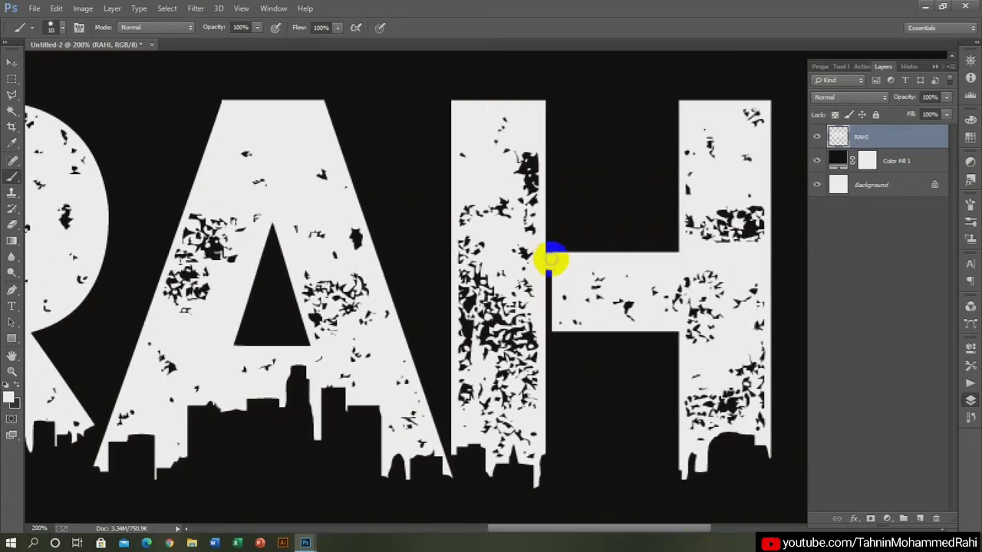
{"action": "left_click_drag", "start_coordinate": [550, 288], "coordinate": [549, 305]}
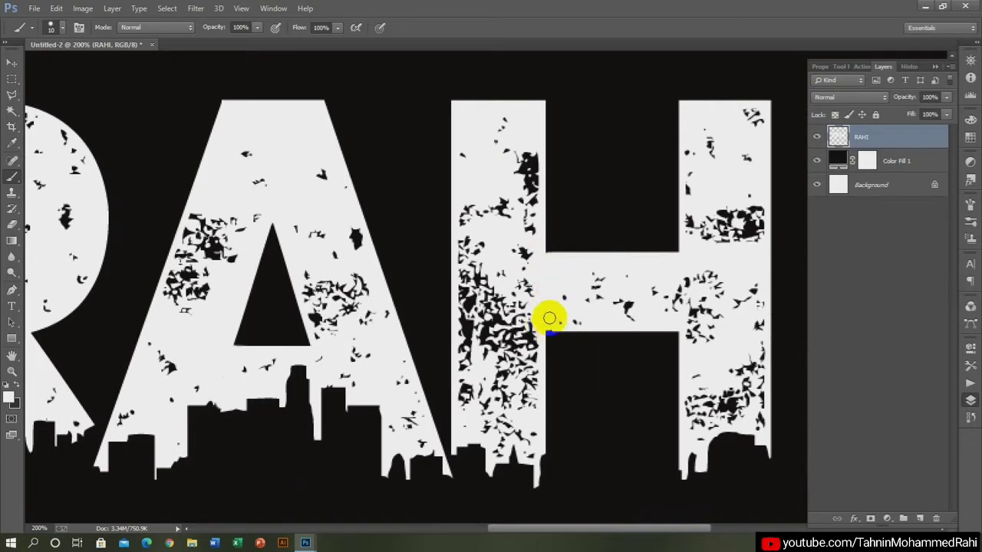
{"action": "left_click_drag", "start_coordinate": [549, 317], "coordinate": [551, 322]}
{"action": "key", "text": "ctrl+minus"}
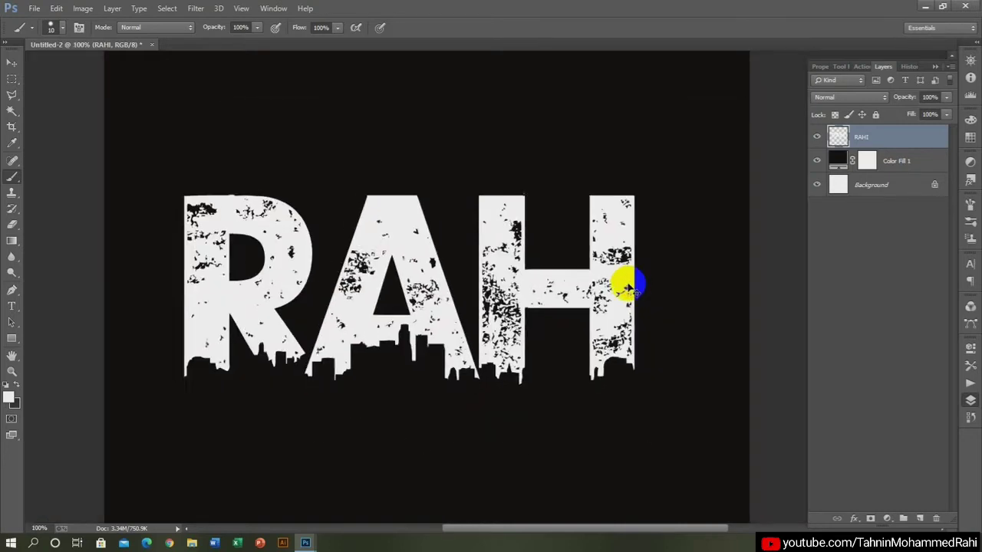
{"action": "key", "text": "ctrl+minus"}
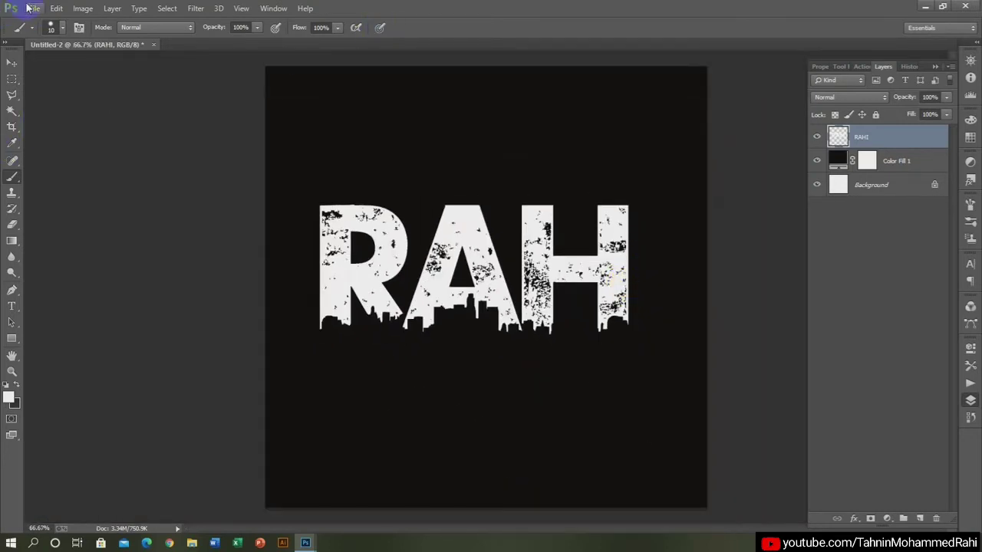
Place the "Free Fire logo knife" image from the Desktop as an embedded object.
{"action": "left_click", "coordinate": [29, 8]}
{"action": "left_click", "coordinate": [46, 182]}
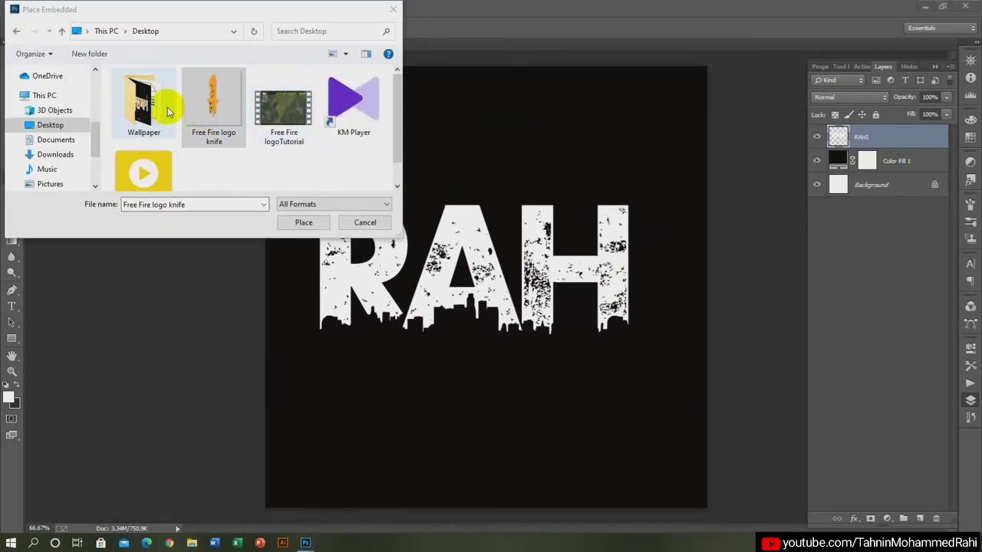
{"action": "left_click", "coordinate": [201, 100]}
{"action": "double_click", "coordinate": [202, 101]}
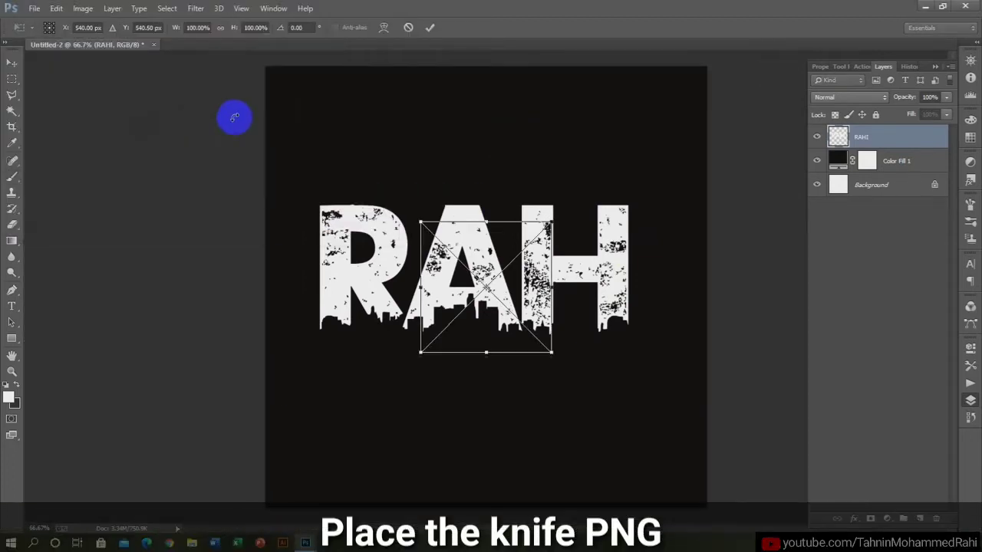
Position the knife just to the right of the H as a fourth letter and scale it to about 123%.
{"action": "left_click_drag", "start_coordinate": [514, 309], "coordinate": [680, 278]}
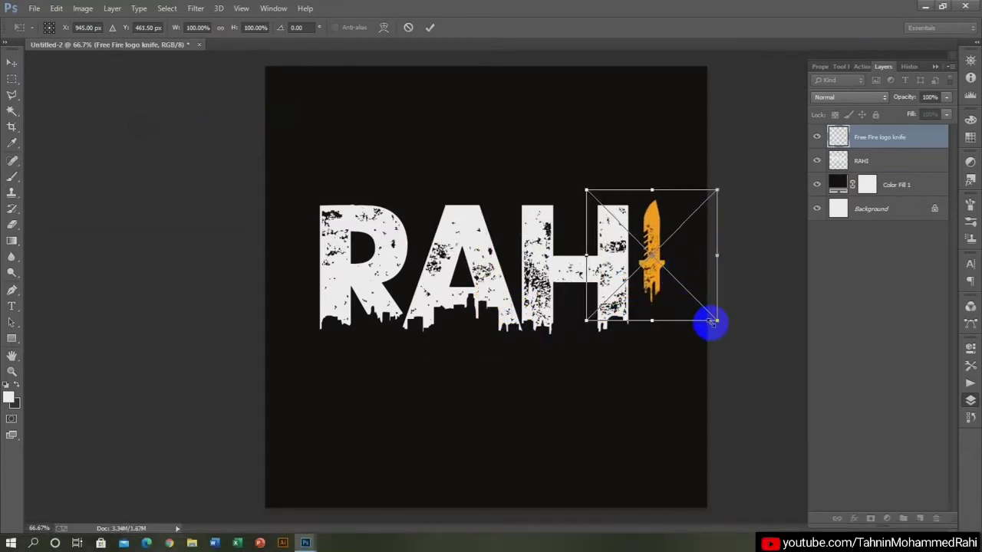
{"action": "left_click_drag", "start_coordinate": [713, 321], "coordinate": [735, 362]}
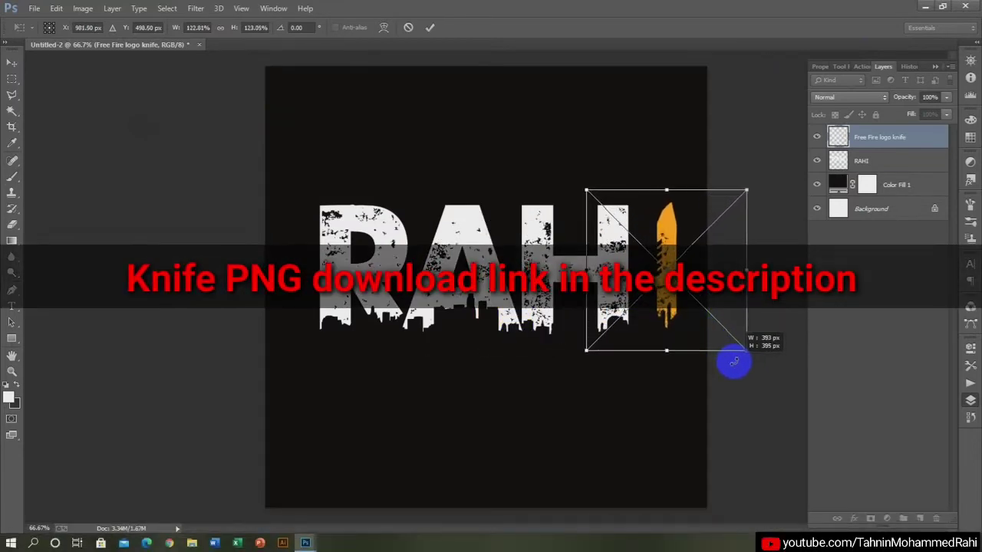
{"action": "mouse_move", "coordinate": [716, 309]}
{"action": "left_mouse_down"}
{"action": "mouse_move", "coordinate": [701, 290]}
{"action": "mouse_move", "coordinate": [707, 297]}
{"action": "left_mouse_up"}
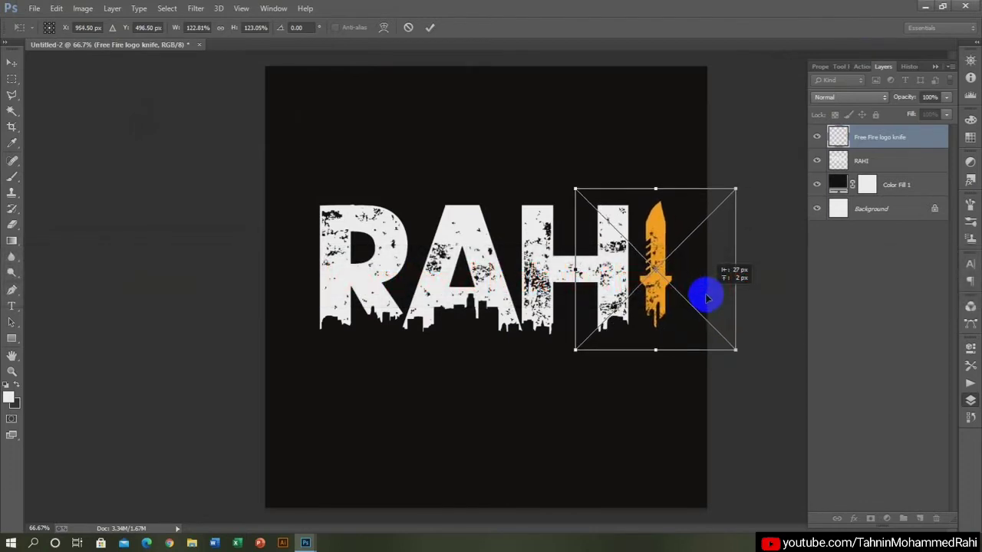
{"action": "key", "text": "Return"}
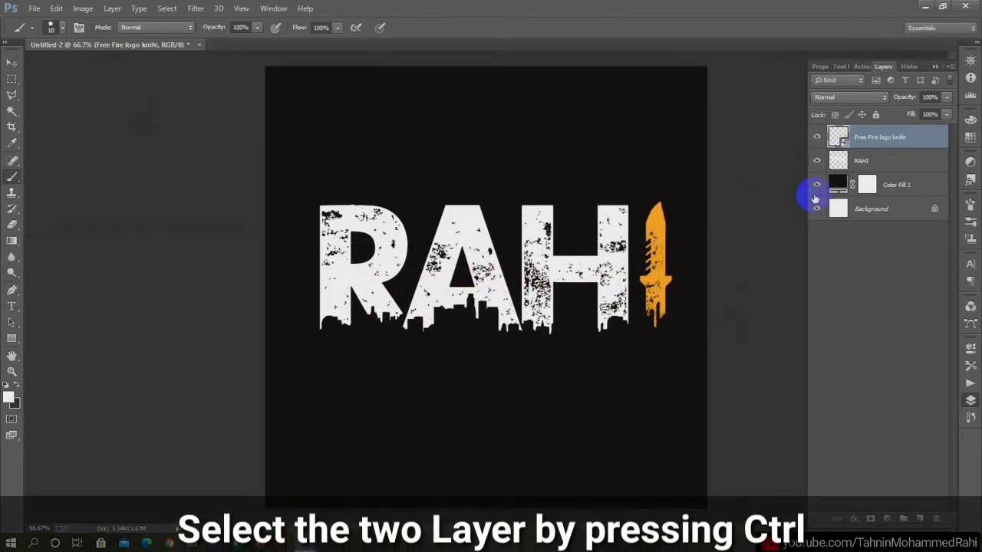
Align the knife layer and the name lettering layer on their vertical centers, and deselect both.
{"action": "left_click", "coordinate": [874, 167], "text": "ctrl"}
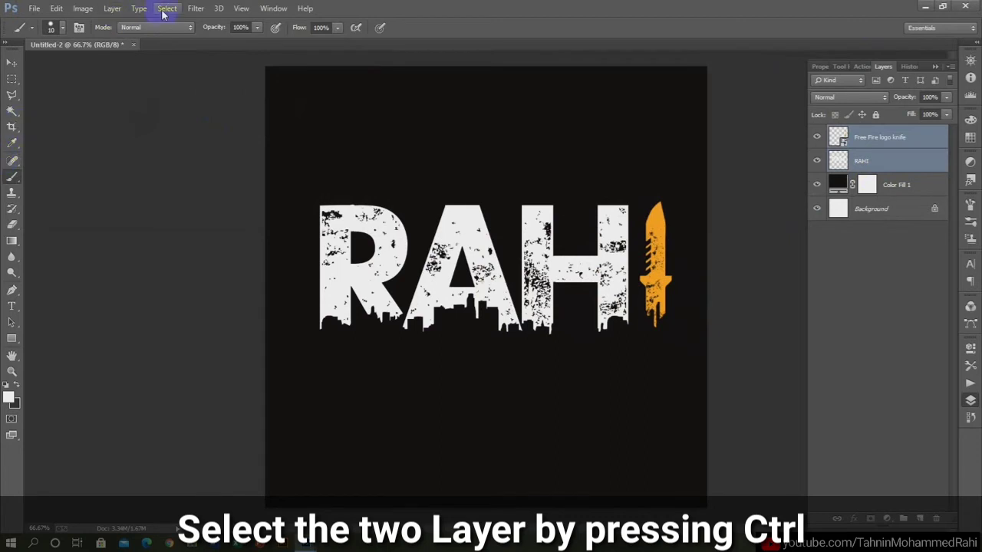
{"action": "left_click", "coordinate": [12, 63]}
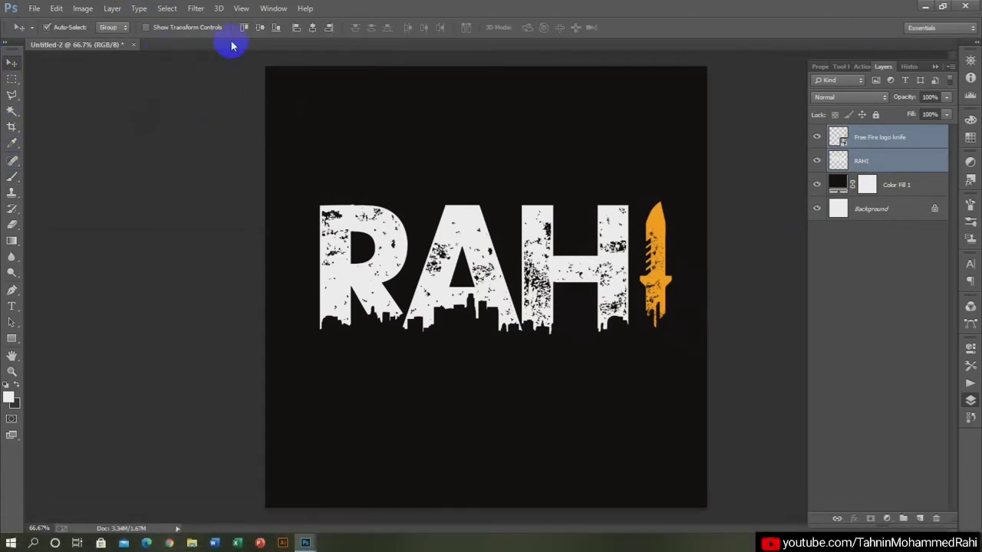
{"action": "left_click", "coordinate": [260, 29]}
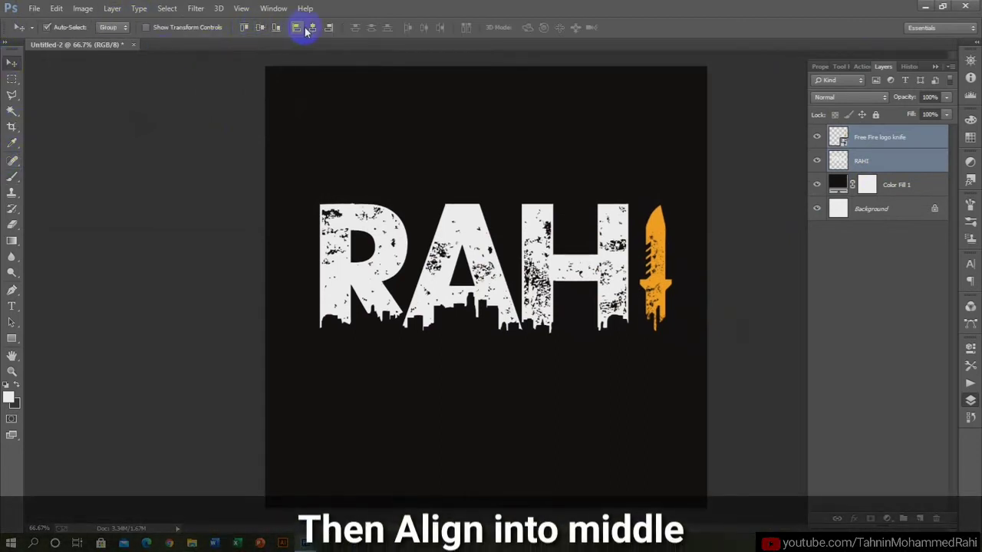
{"action": "left_click", "coordinate": [855, 306]}
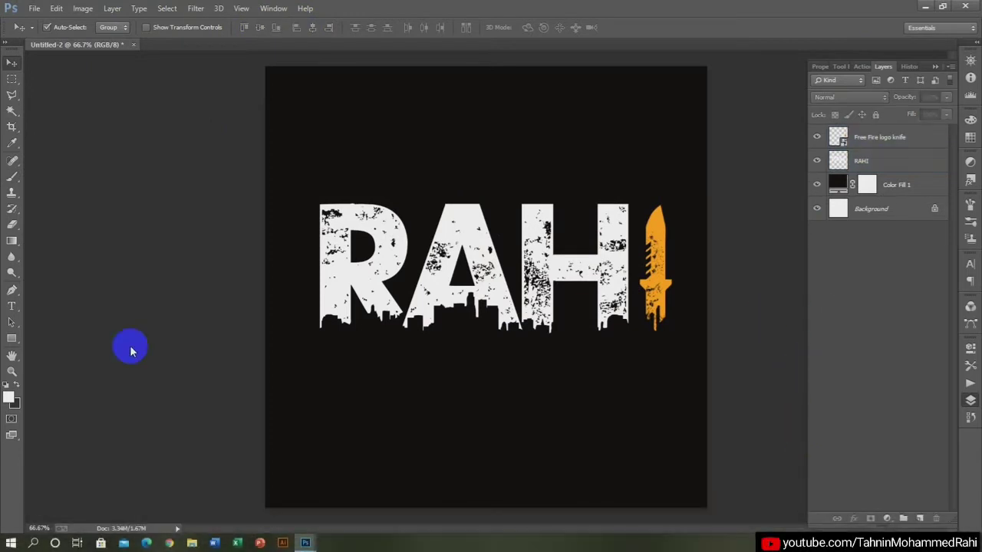
Add the text "THE GAMER" below the skyline lettering in 72 pt Barlow Regular.
{"action": "left_click", "coordinate": [20, 306]}
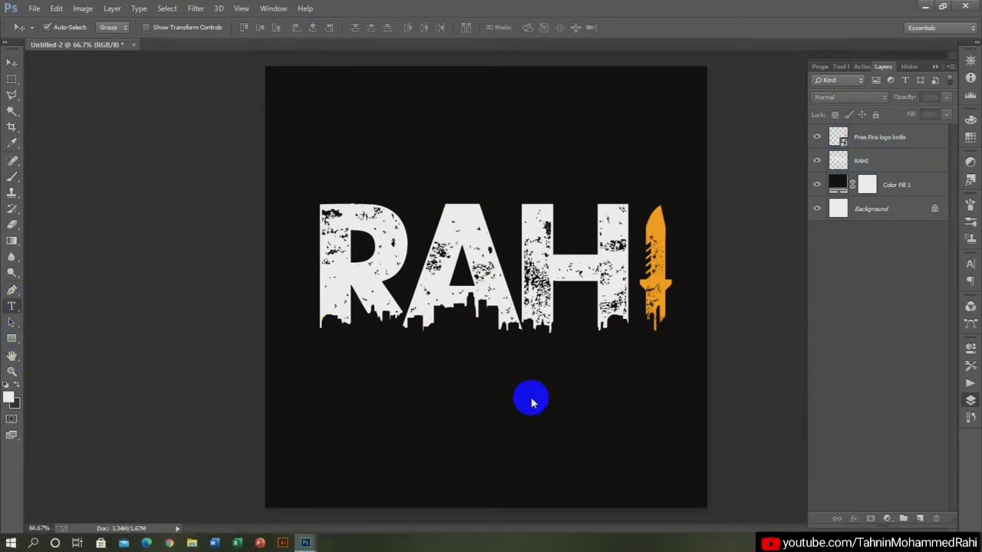
{"action": "left_click", "coordinate": [458, 367]}
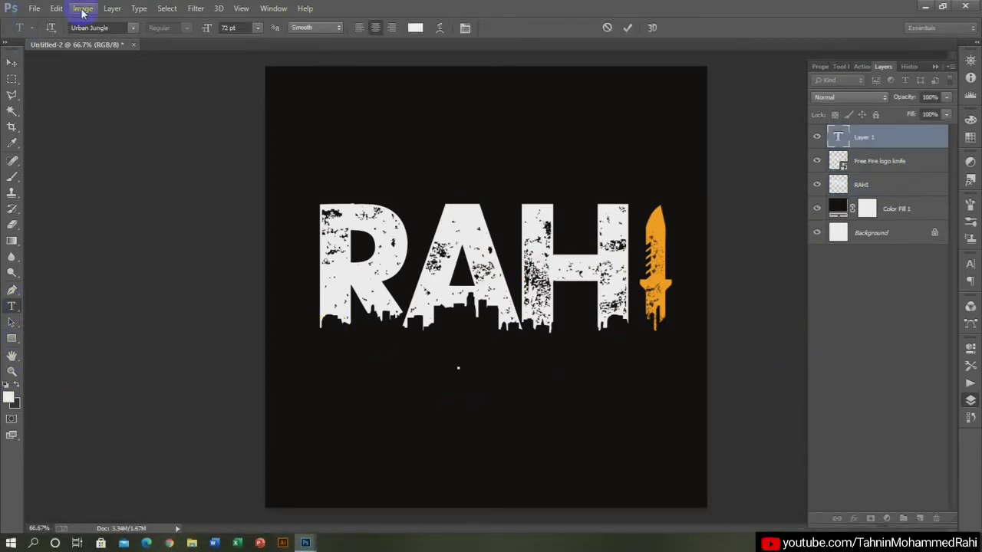
{"action": "left_click", "coordinate": [132, 29]}
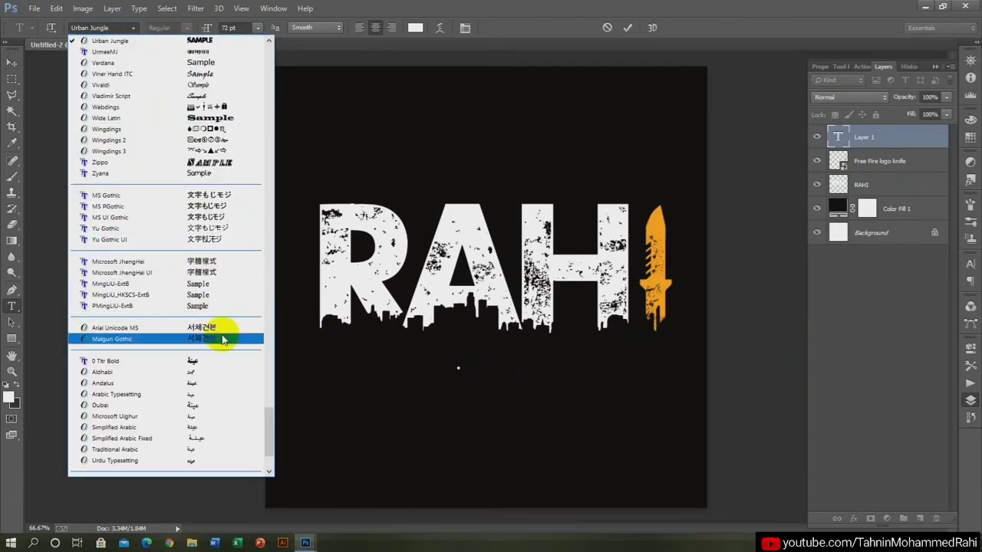
{"action": "left_click_drag", "start_coordinate": [270, 423], "coordinate": [273, 20]}
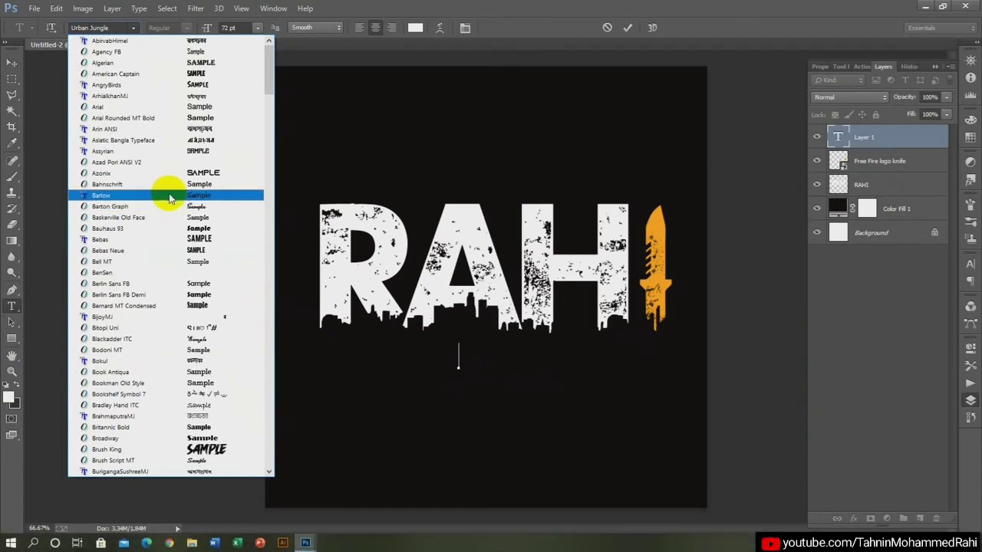
{"action": "left_click", "coordinate": [175, 195]}
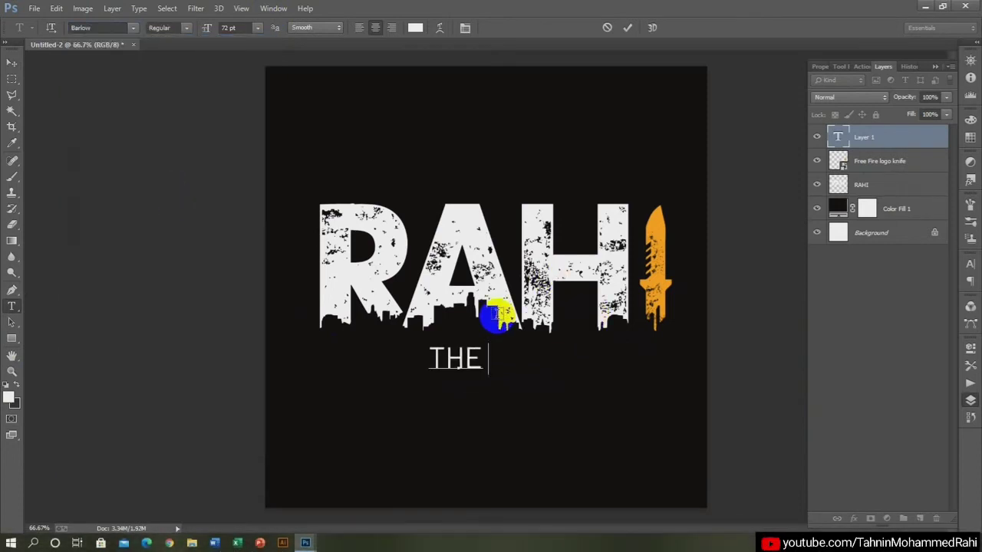
{"action": "key", "text": "BackSpace"}
{"action": "type", "text": "AMER"}
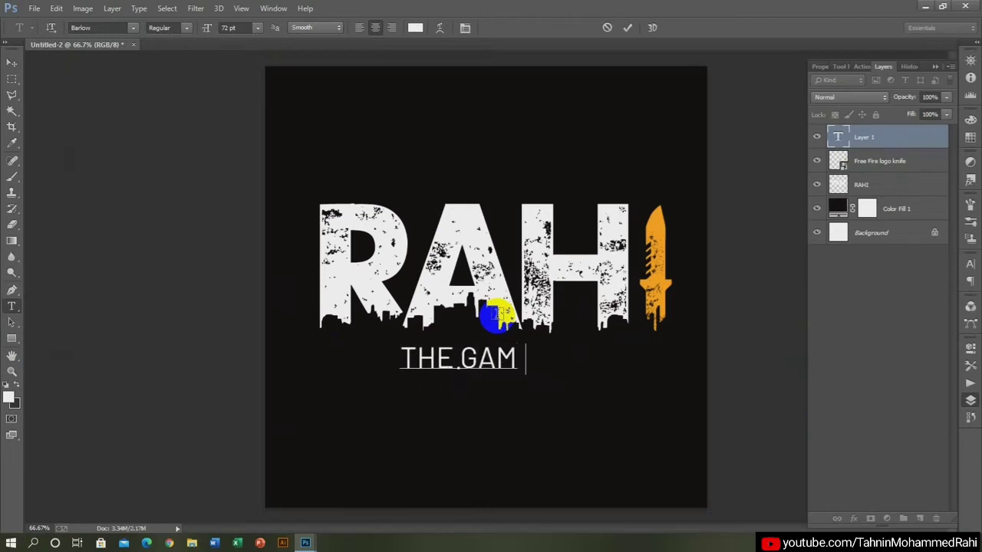
{"action": "left_click", "coordinate": [627, 27]}
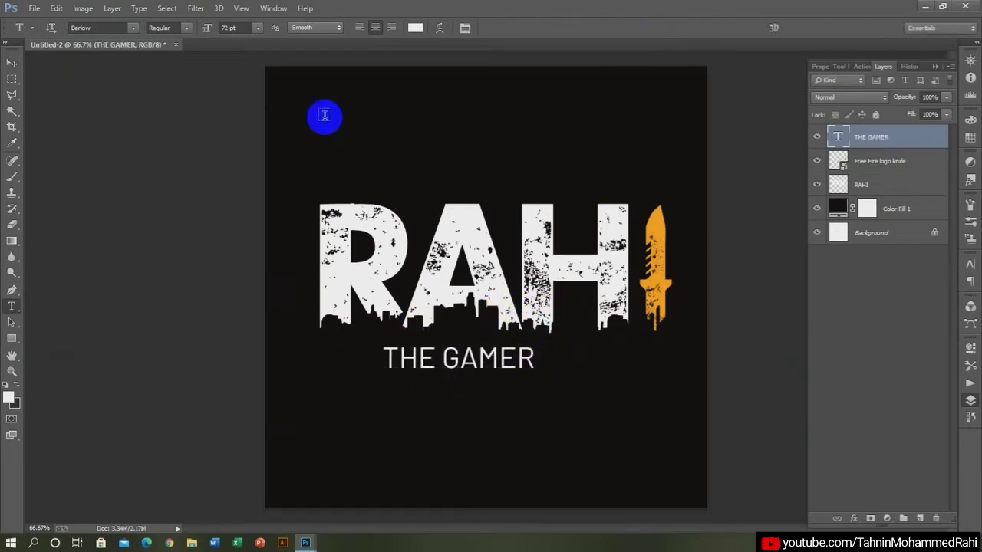
Set the character tracking of the whole THE GAMER text to 200.
{"action": "double_click", "coordinate": [839, 136]}
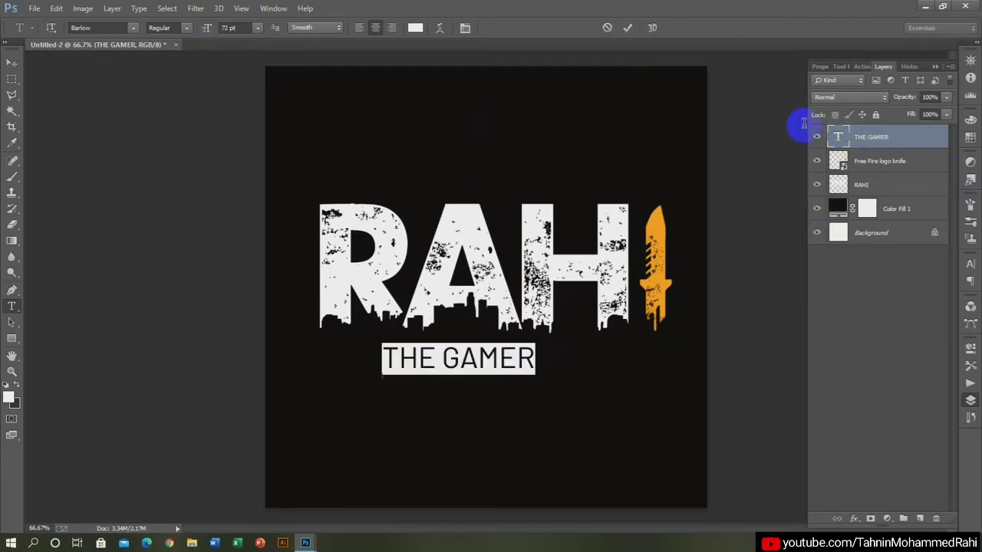
{"action": "left_click", "coordinate": [273, 8]}
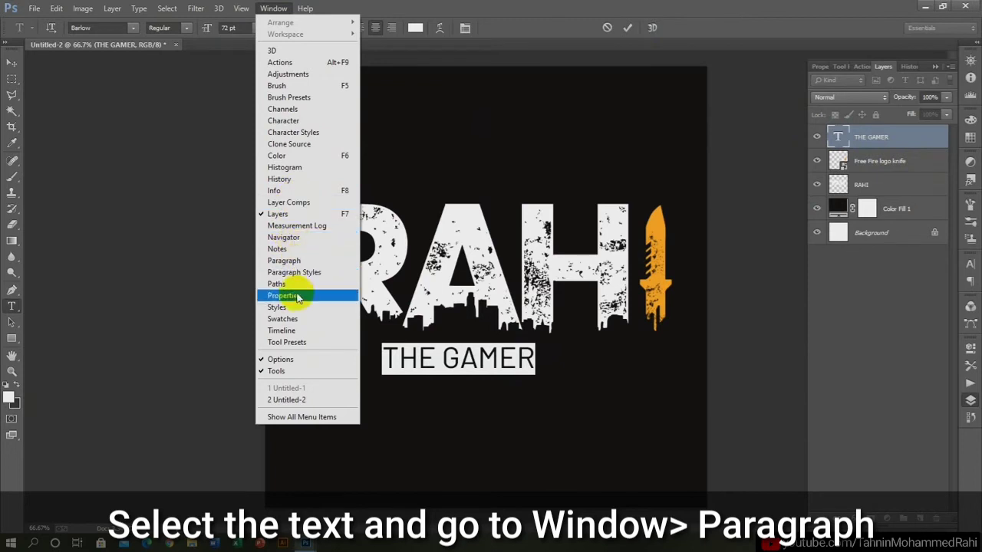
{"action": "left_click", "coordinate": [296, 264]}
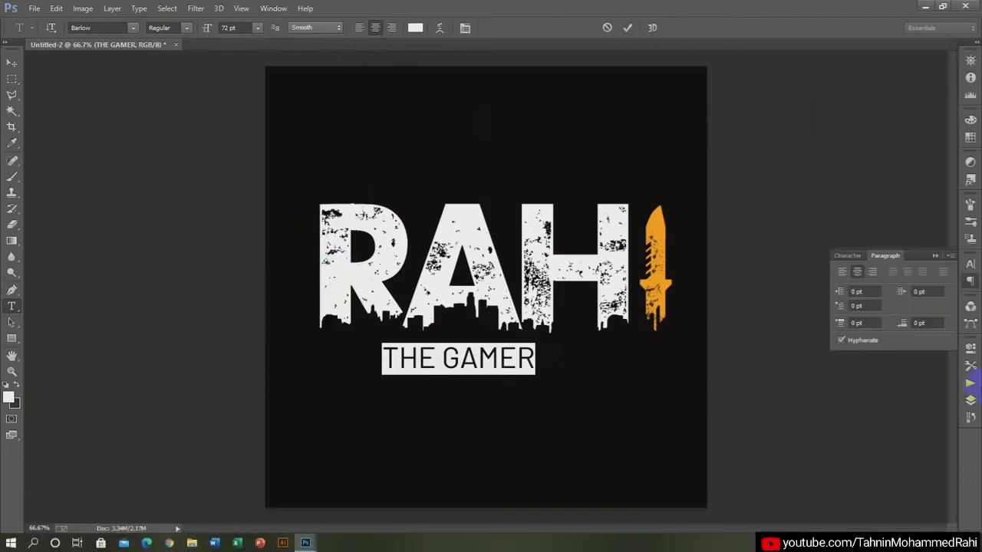
{"action": "left_click", "coordinate": [848, 256]}
{"action": "left_click", "coordinate": [945, 303]}
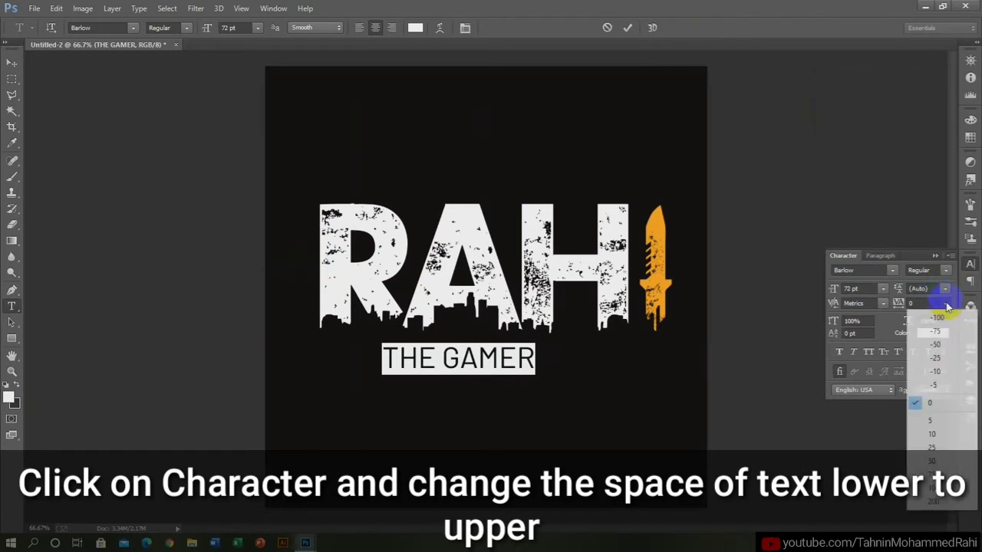
{"action": "left_click", "coordinate": [945, 485]}
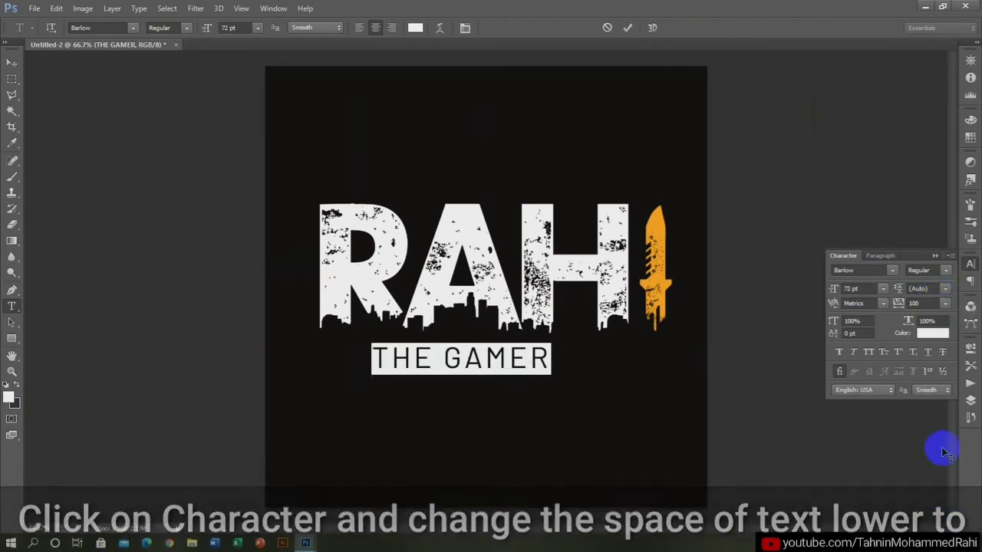
{"action": "left_click", "coordinate": [946, 305]}
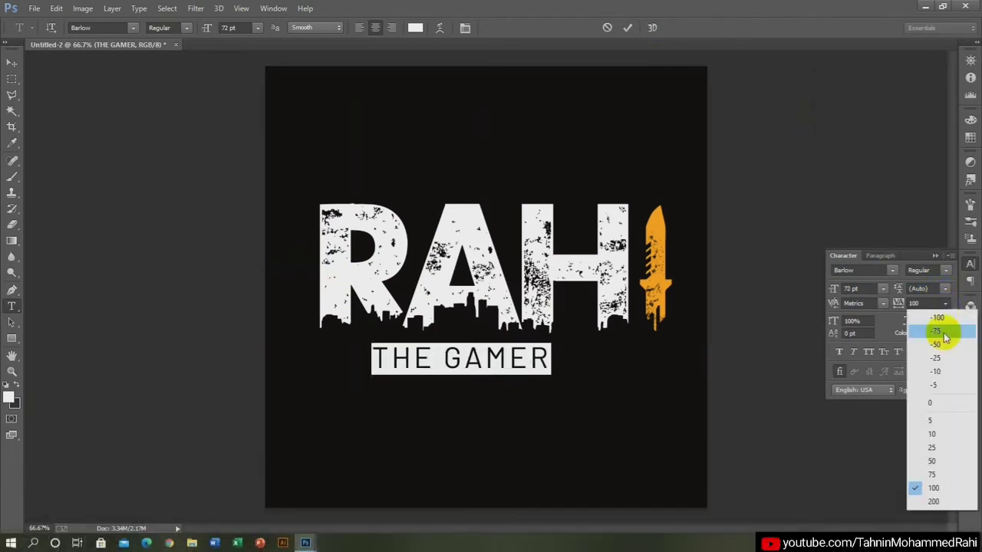
{"action": "left_click", "coordinate": [947, 501]}
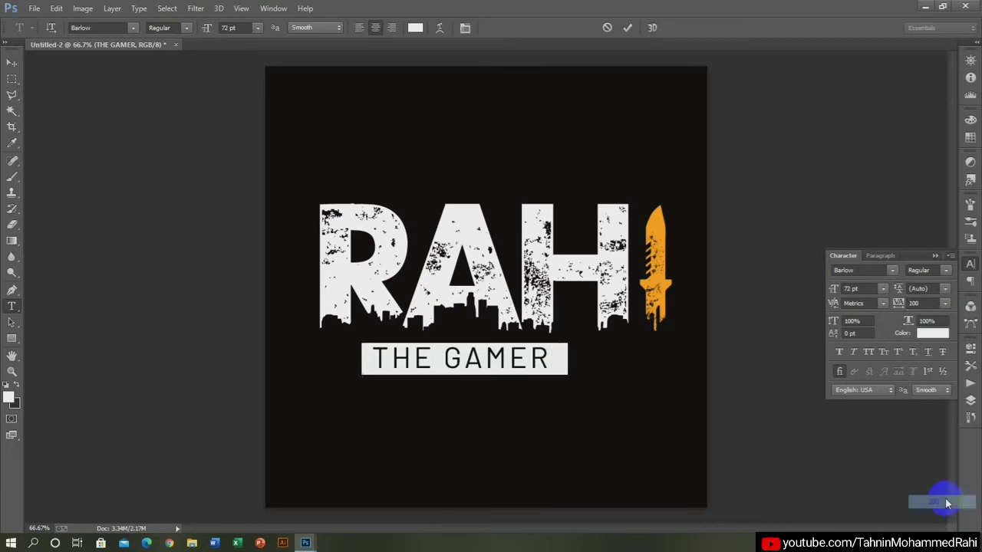
Move the THE GAMER text about 70 px right and 12 px up beneath the lettering, and show the layer list again.
{"action": "left_click", "coordinate": [11, 63]}
{"action": "left_click_drag", "start_coordinate": [460, 367], "coordinate": [490, 363]}
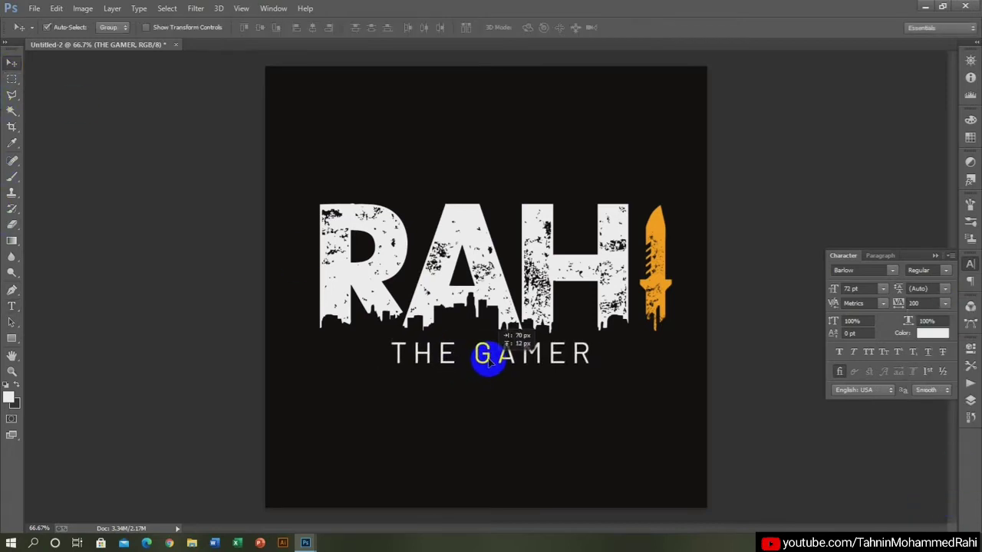
{"action": "left_click", "coordinate": [273, 9]}
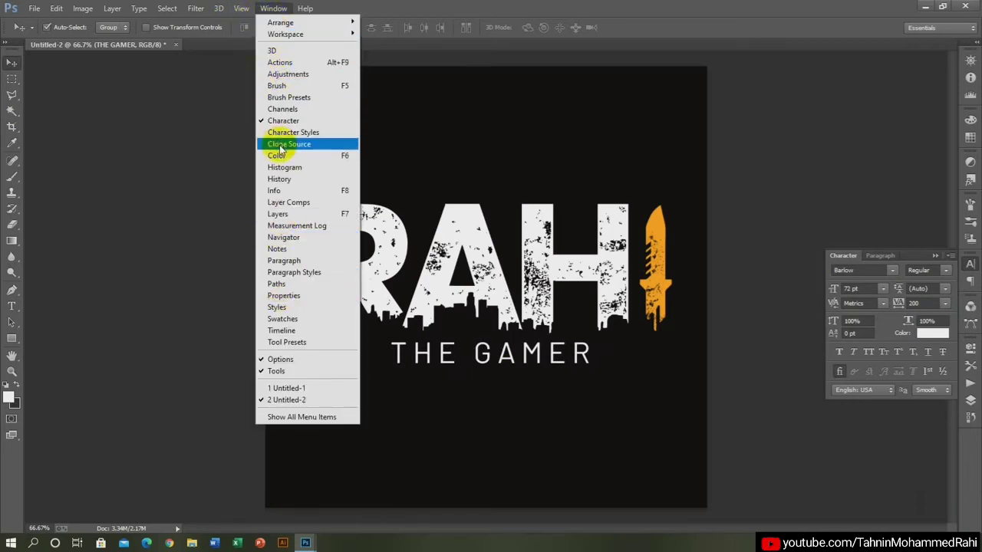
{"action": "left_click", "coordinate": [281, 216]}
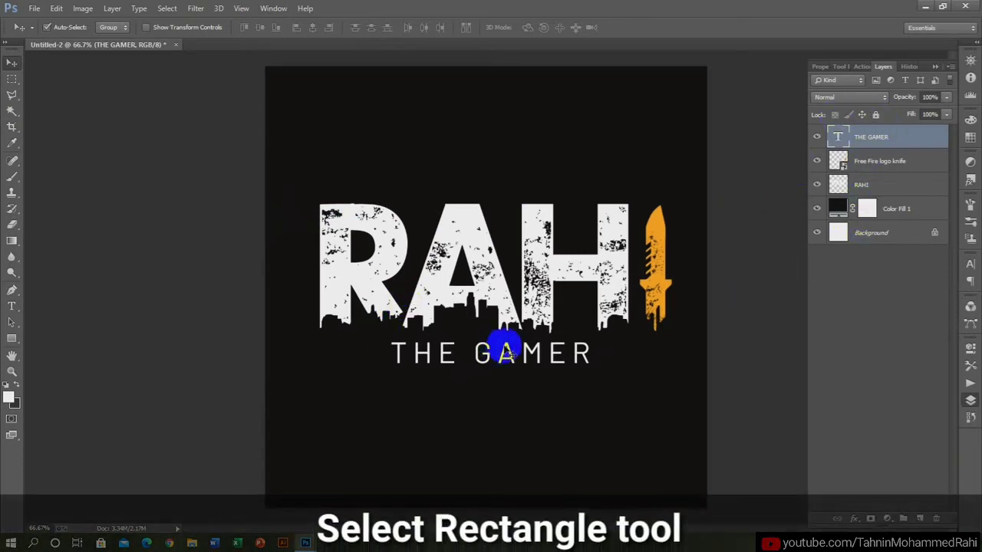
Set up the Rectangle tool to draw shapes with no fill and a 3 pt white stroke.
{"action": "left_click", "coordinate": [11, 340]}
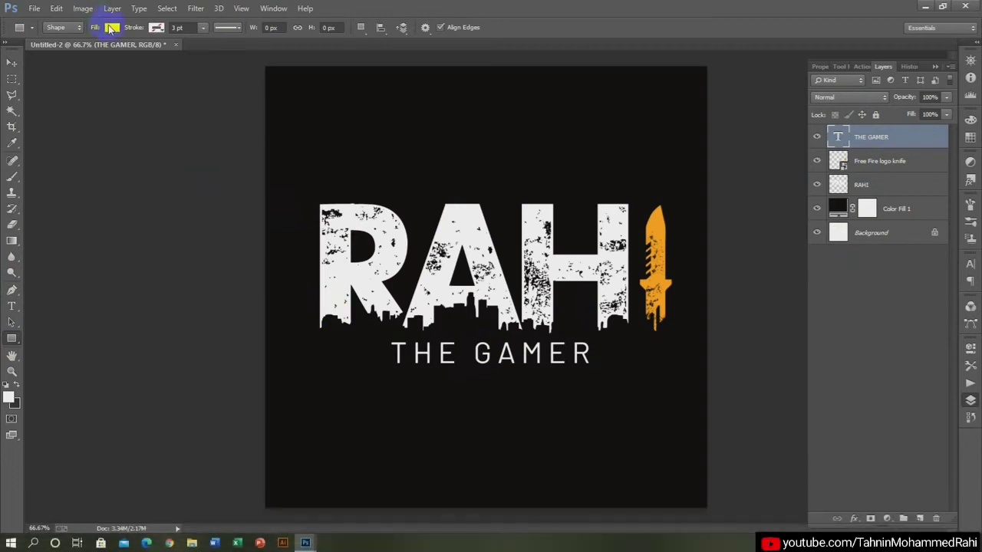
{"action": "left_click", "coordinate": [112, 27]}
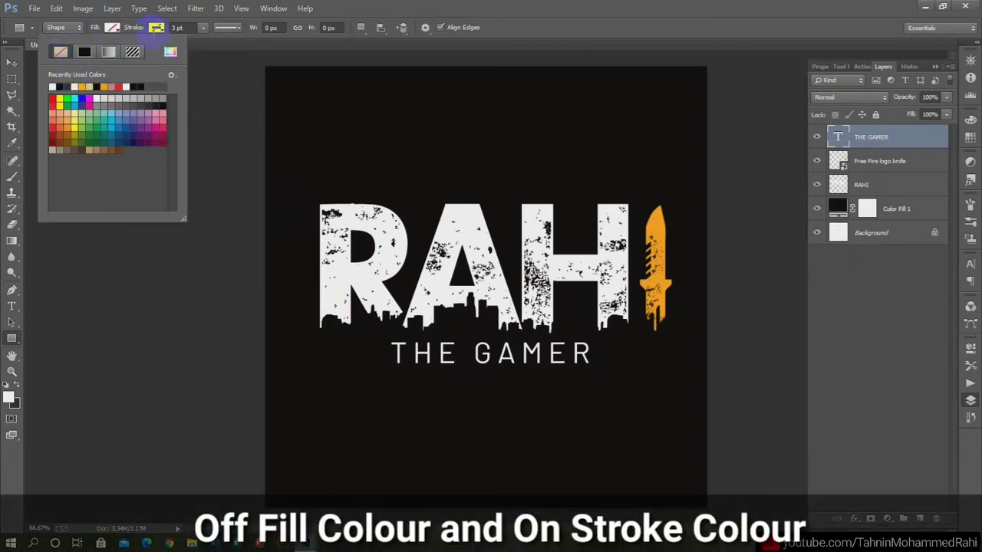
{"action": "left_click", "coordinate": [203, 29]}
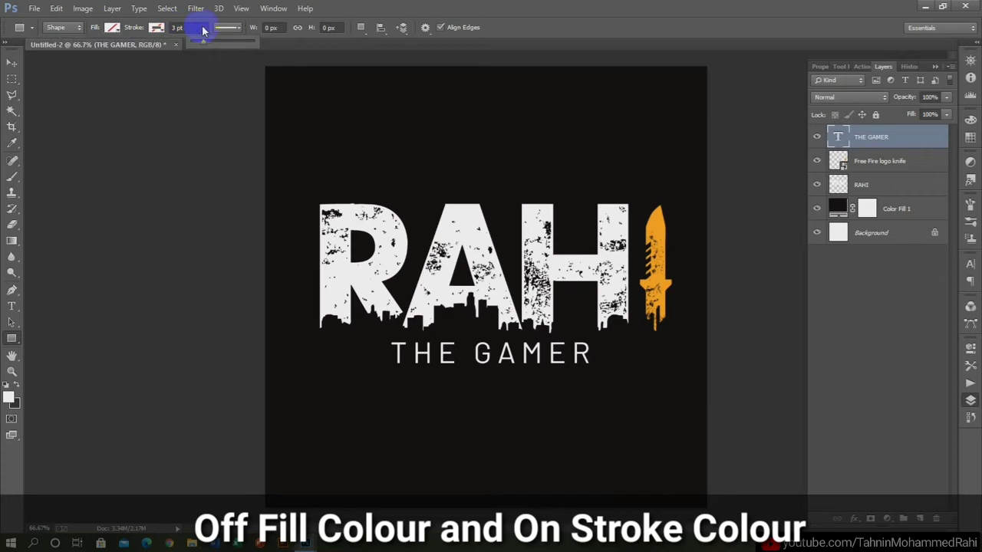
{"action": "left_click", "coordinate": [157, 29]}
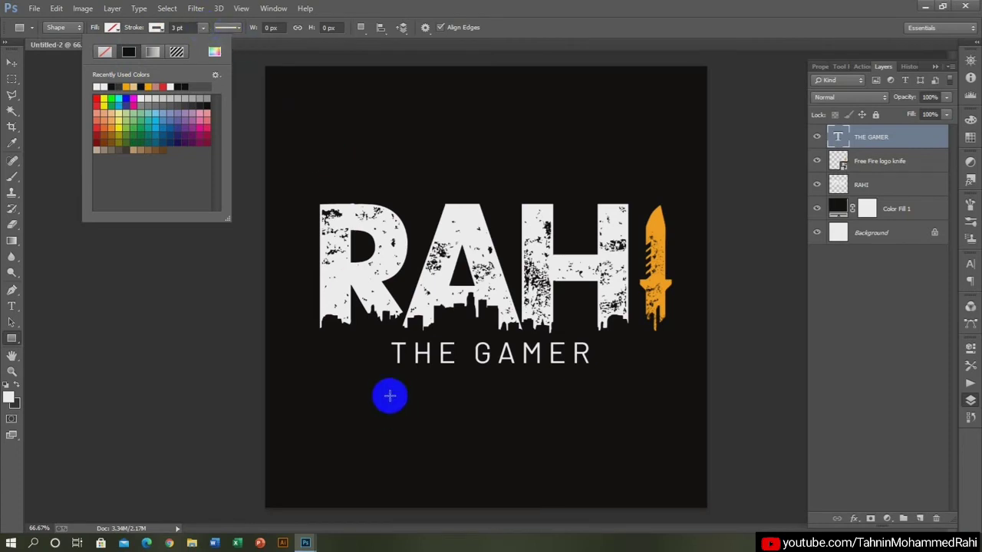
{"action": "left_click", "coordinate": [383, 335]}
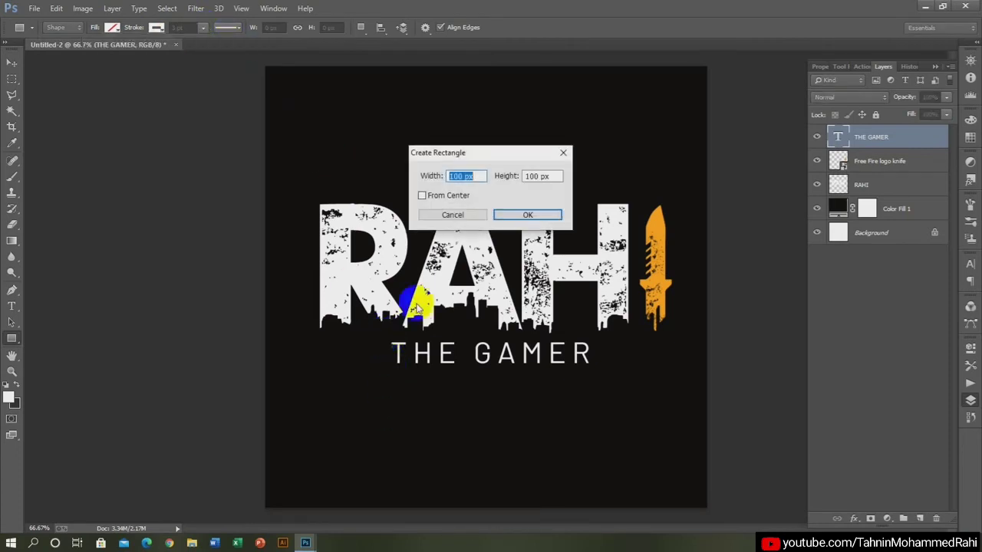
{"action": "left_click", "coordinate": [453, 215]}
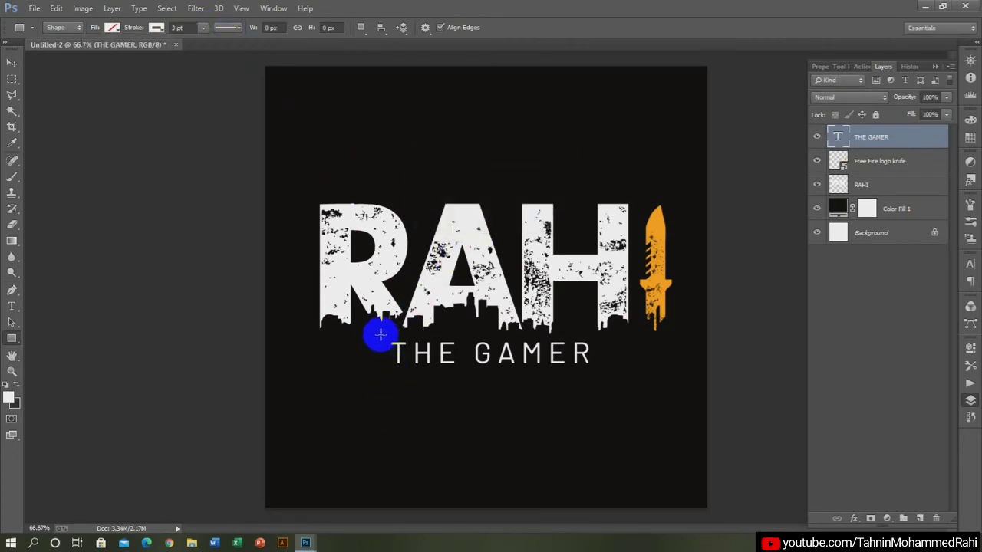
Draw a rectangular frame of about 537 x 95 px around THE GAMER and set its stroke width to 4.38 pt.
{"action": "mouse_move", "coordinate": [379, 334]}
{"action": "left_mouse_down"}
{"action": "mouse_move", "coordinate": [442, 356]}
{"action": "mouse_move", "coordinate": [600, 373]}
{"action": "left_mouse_up"}
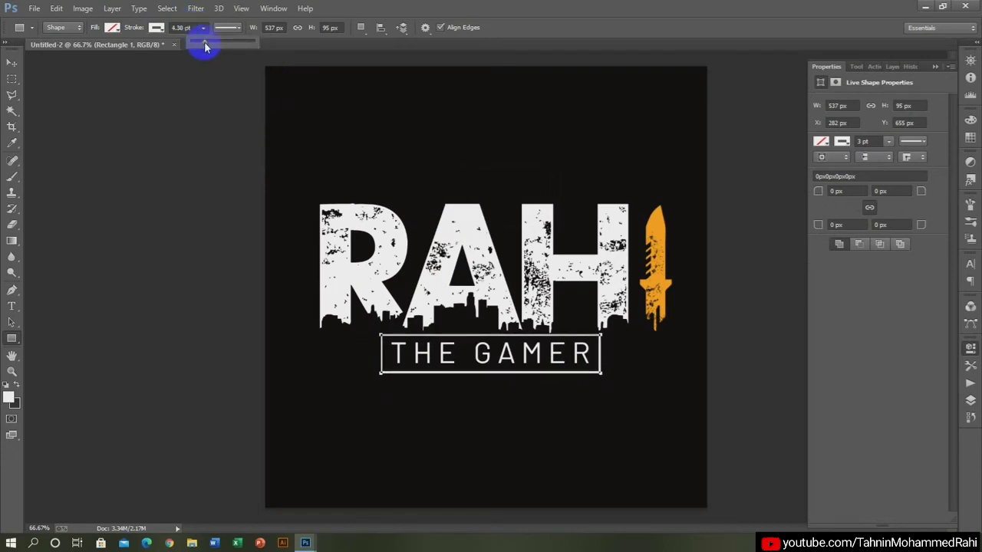
{"action": "left_click", "coordinate": [263, 115]}
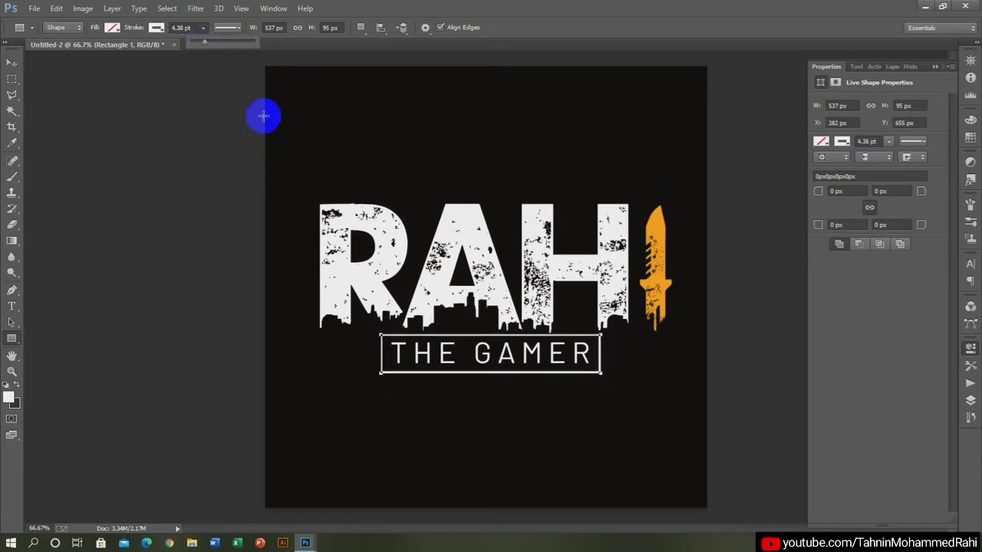
{"action": "left_click", "coordinate": [892, 67]}
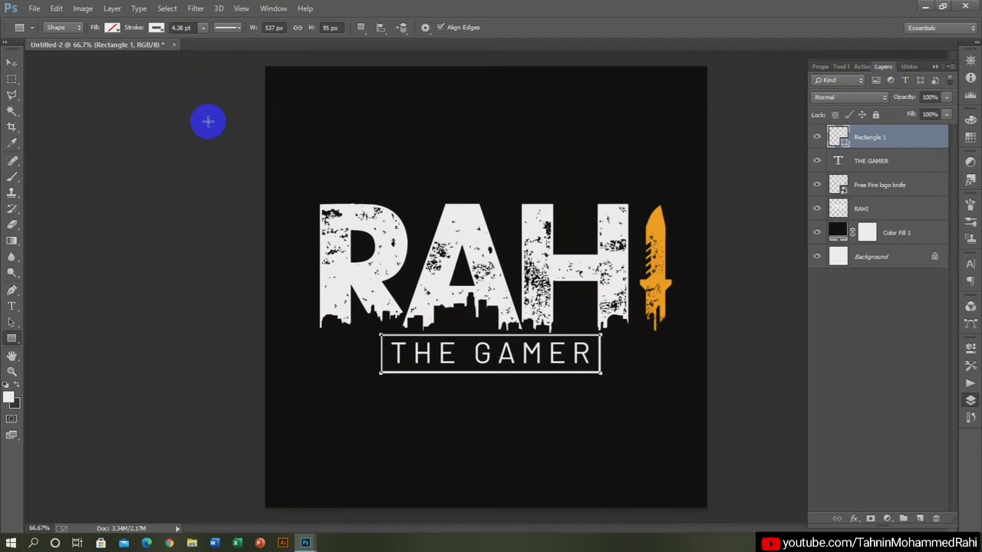
Align the THE GAMER text and its frame on their vertical centers, and move both about 21 px down and 6 px right.
{"action": "left_click", "coordinate": [13, 62]}
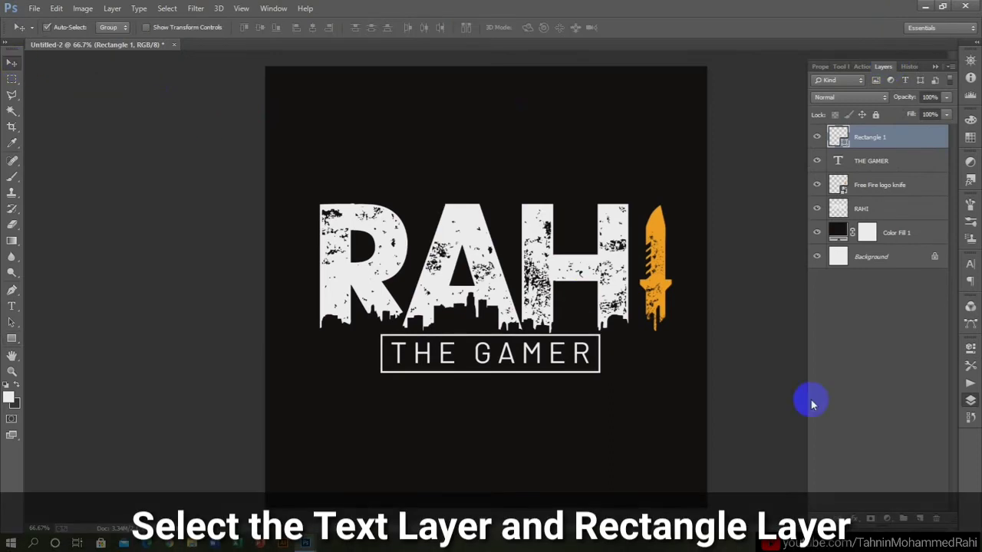
{"action": "left_click", "coordinate": [901, 160], "text": "ctrl"}
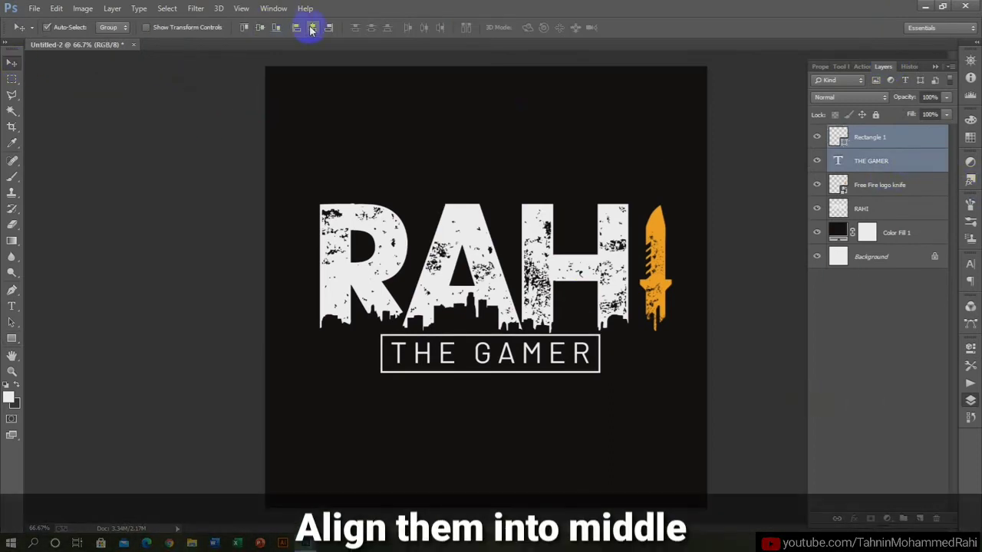
{"action": "left_click", "coordinate": [261, 29]}
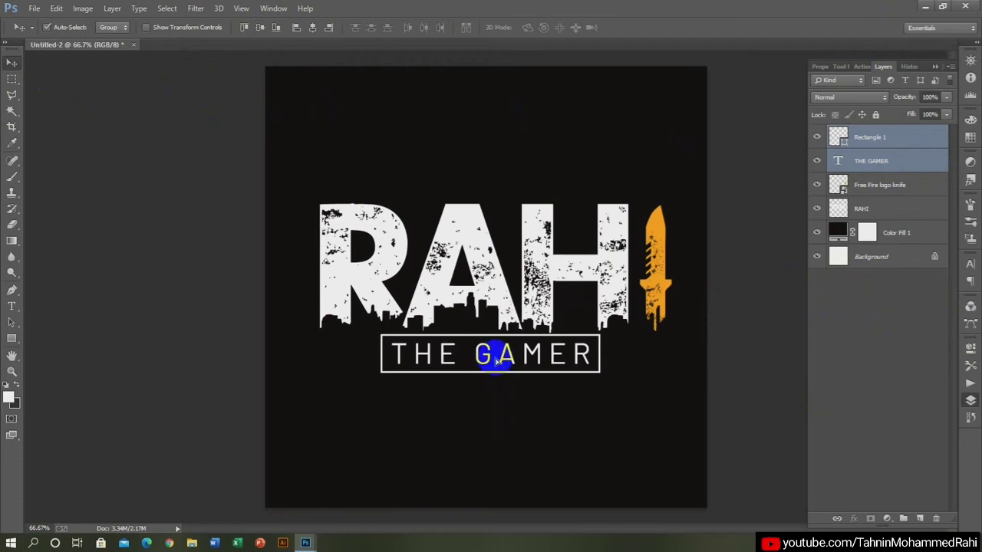
{"action": "left_click_drag", "start_coordinate": [496, 361], "coordinate": [497, 369]}
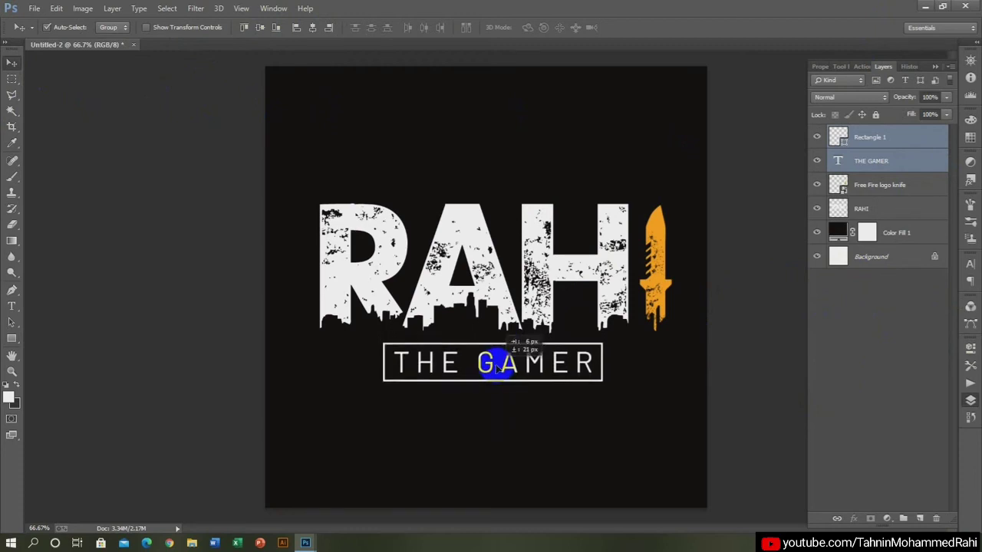
{"action": "left_click", "coordinate": [903, 399]}
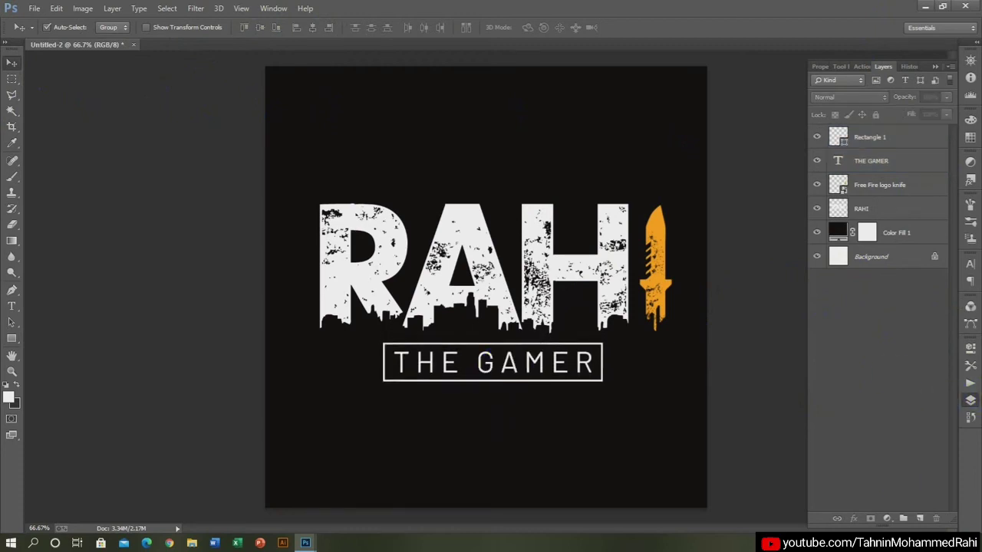
Save a JPEG copy of the design to the Desktop as logo, with Maximum quality 10 and the Progressive format with 3 scans.
{"action": "left_click", "coordinate": [34, 7]}
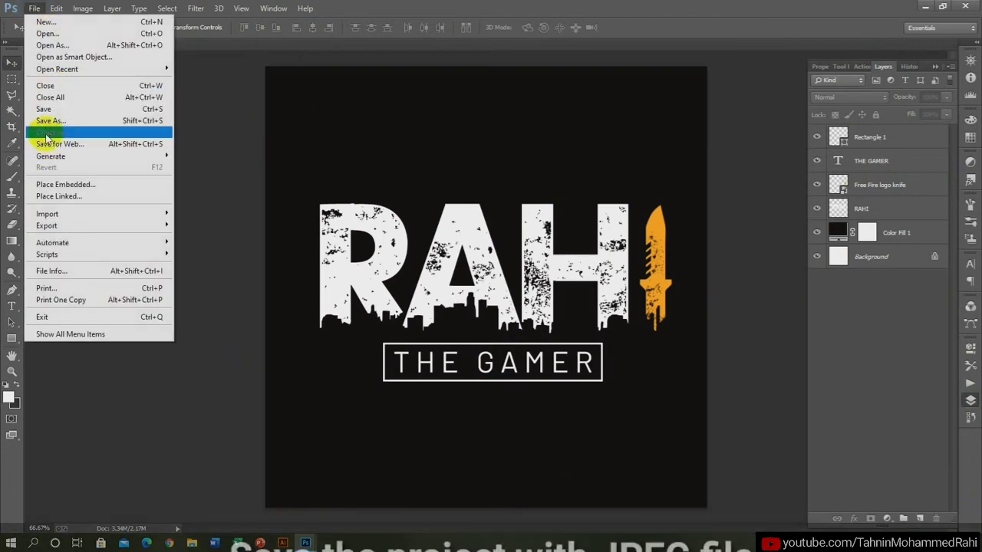
{"action": "left_click", "coordinate": [46, 121]}
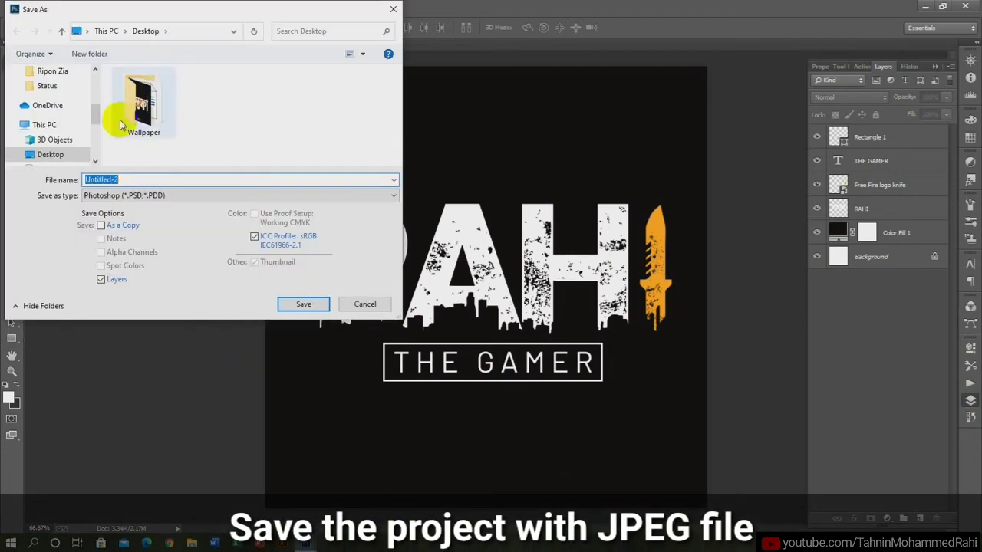
{"action": "scroll", "coordinate": [61, 117], "scroll_direction": "up", "scroll_amount": 3}
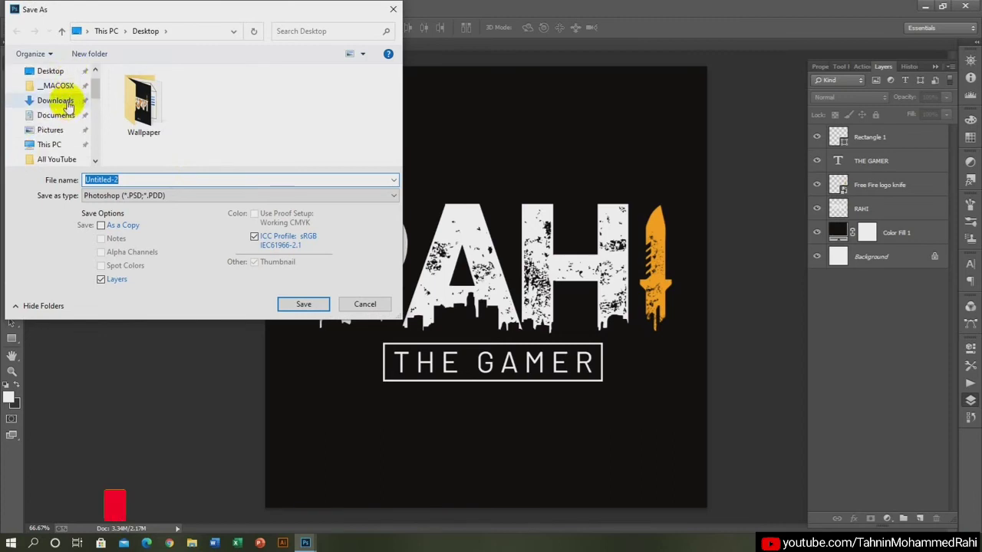
{"action": "left_click", "coordinate": [58, 71]}
{"action": "left_click", "coordinate": [130, 196]}
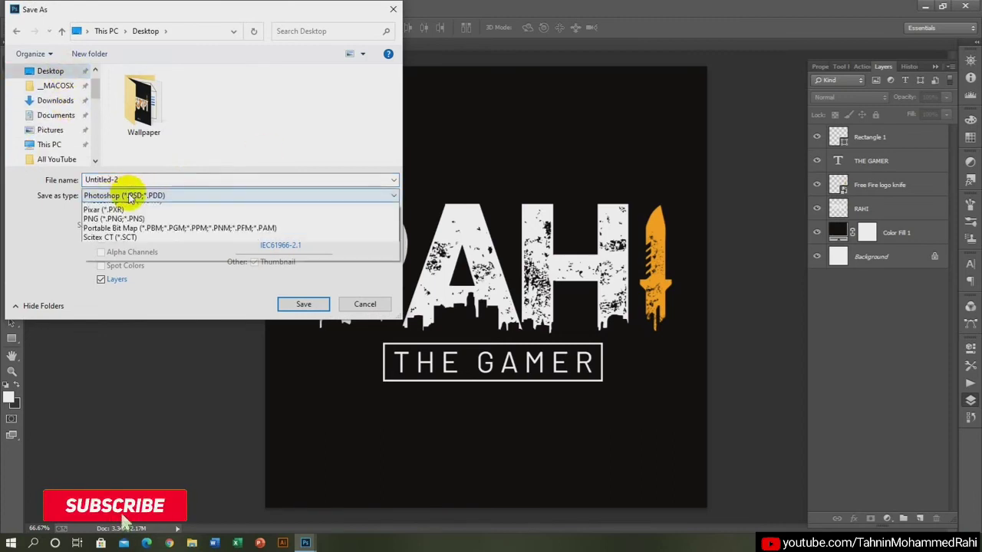
{"action": "left_click", "coordinate": [131, 281]}
{"action": "left_click", "coordinate": [130, 180]}
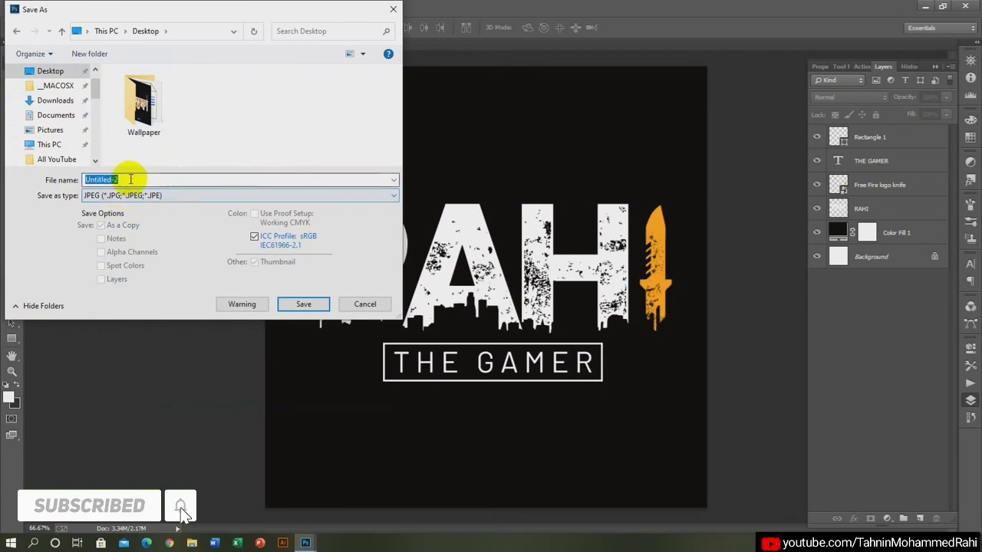
{"action": "type", "text": "logo"}
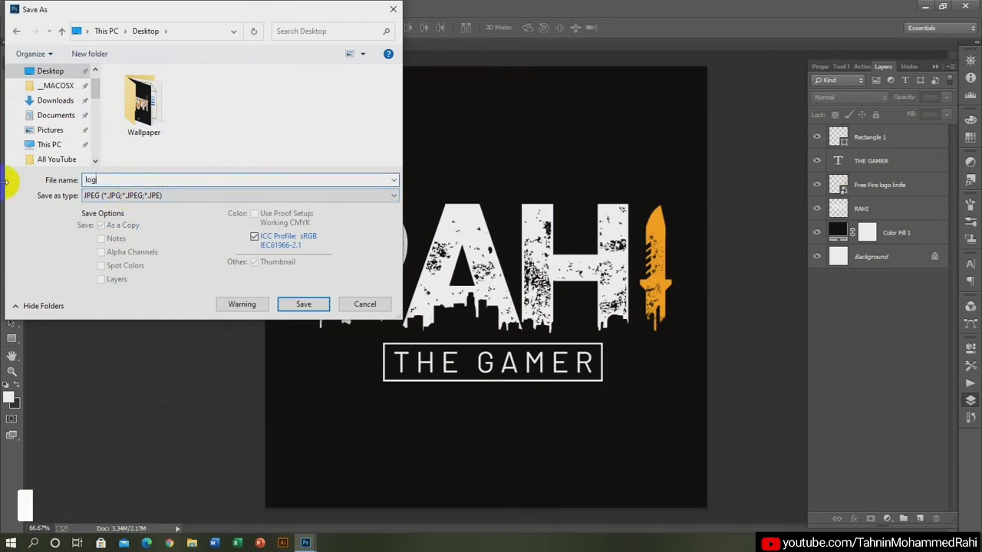
{"action": "left_click", "coordinate": [303, 305]}
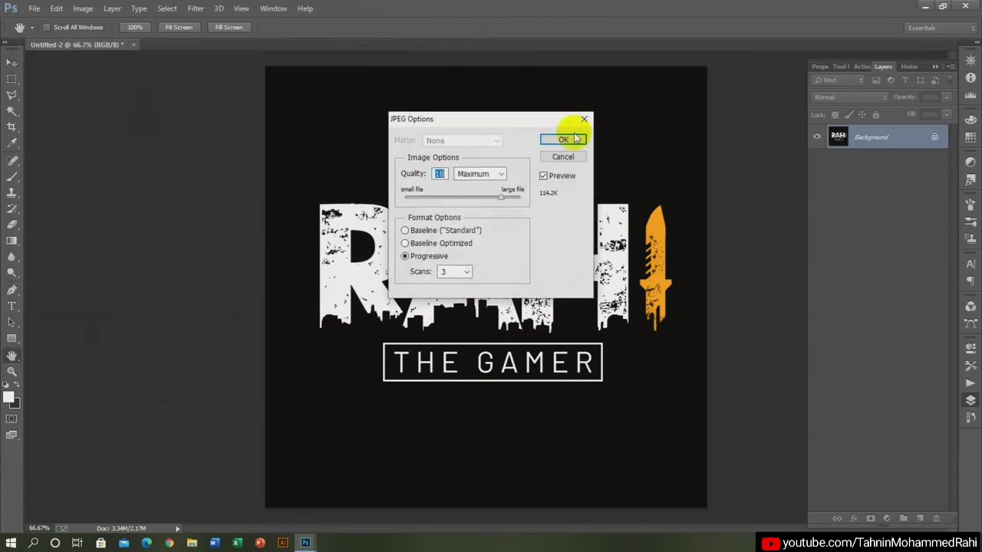
{"action": "left_click", "coordinate": [564, 140]}
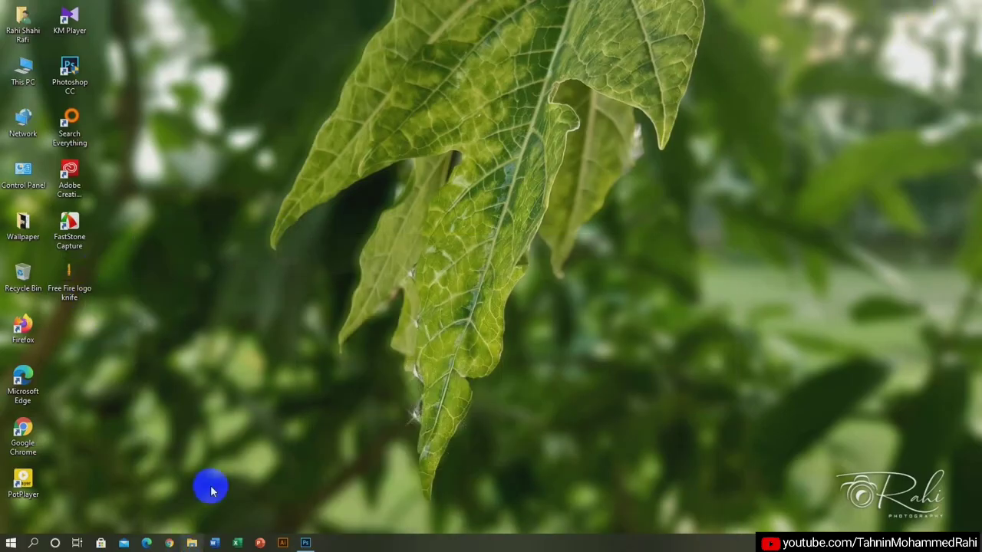
Switch to File Explorer and open the saved logo image from the recent files to view it.
{"action": "key", "text": "super+e"}
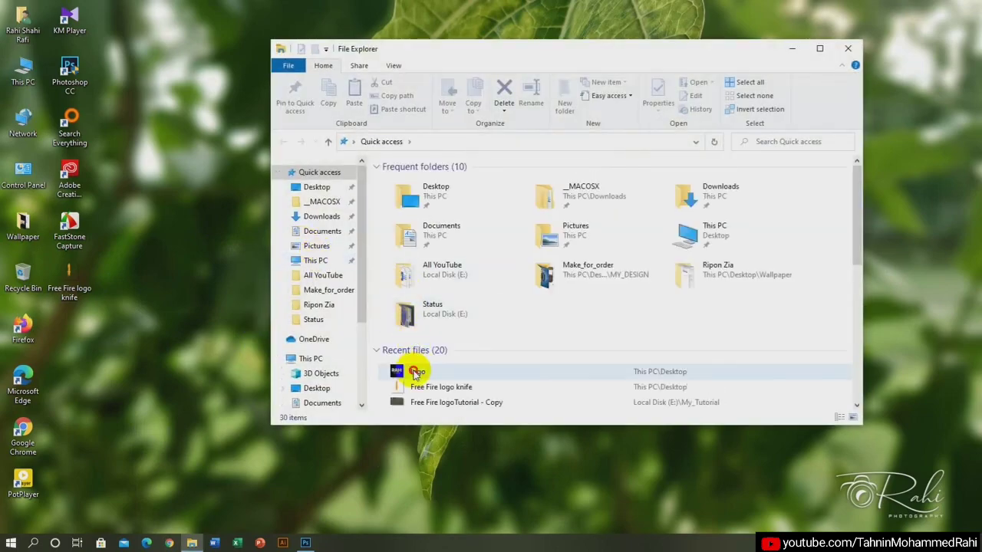
{"action": "double_click", "coordinate": [415, 374]}
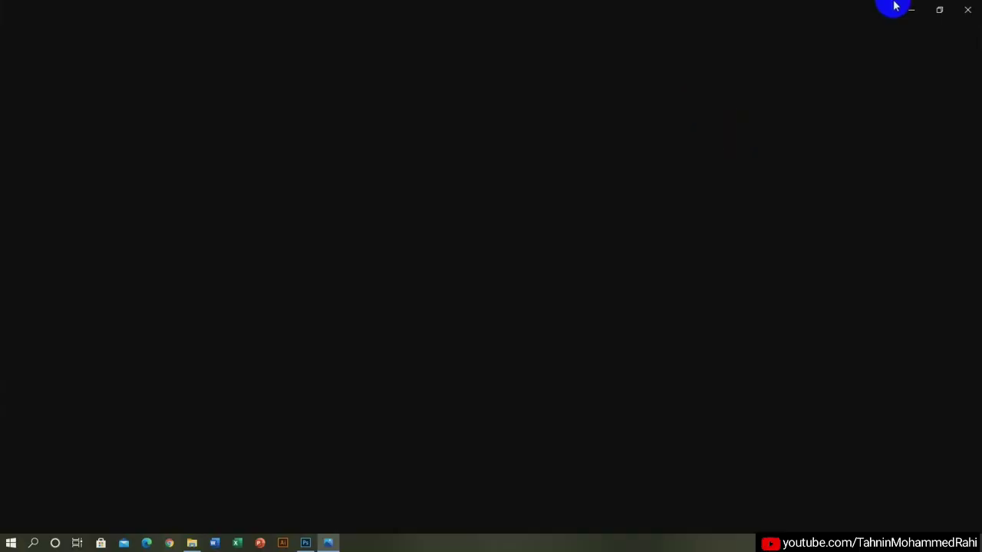